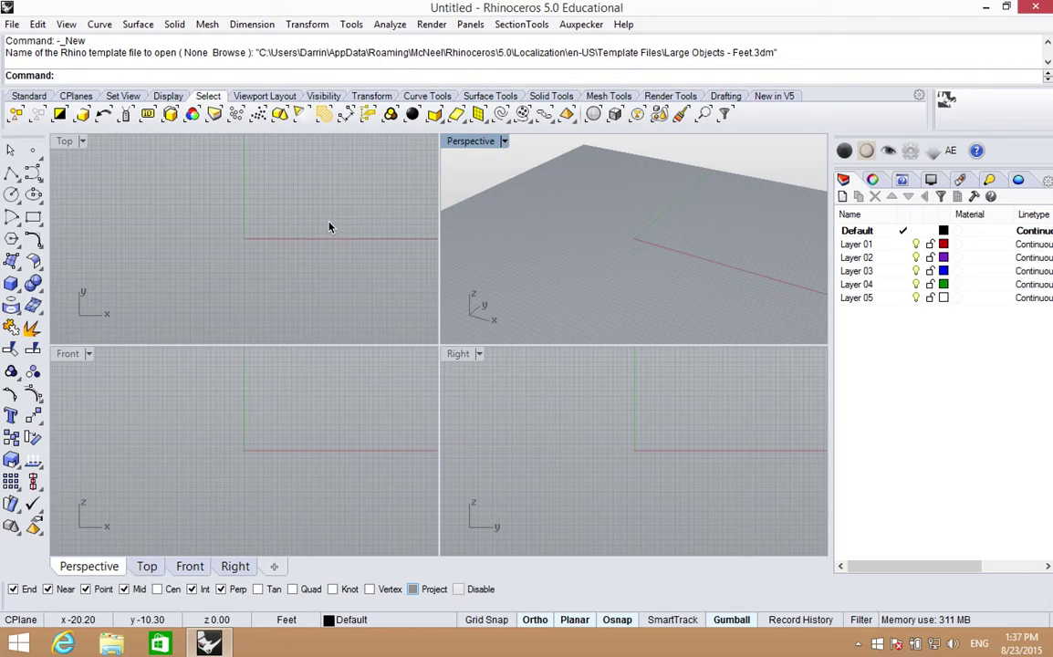
Make the Top viewport active, opening and then dismissing its context menu.
click(267, 227)
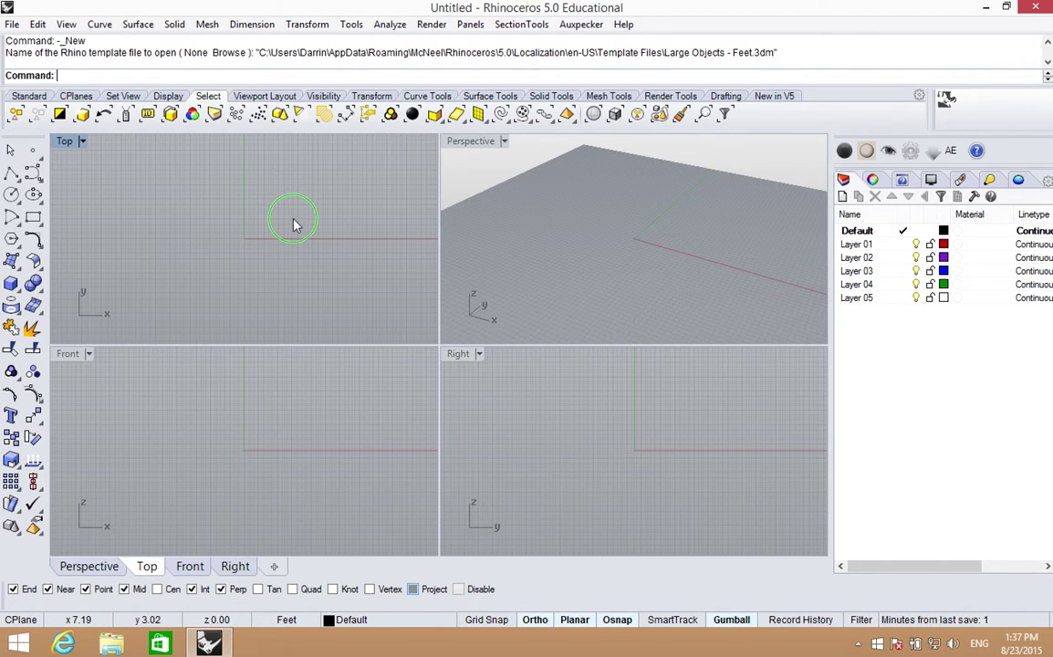
right_click(294, 224)
click(277, 217)
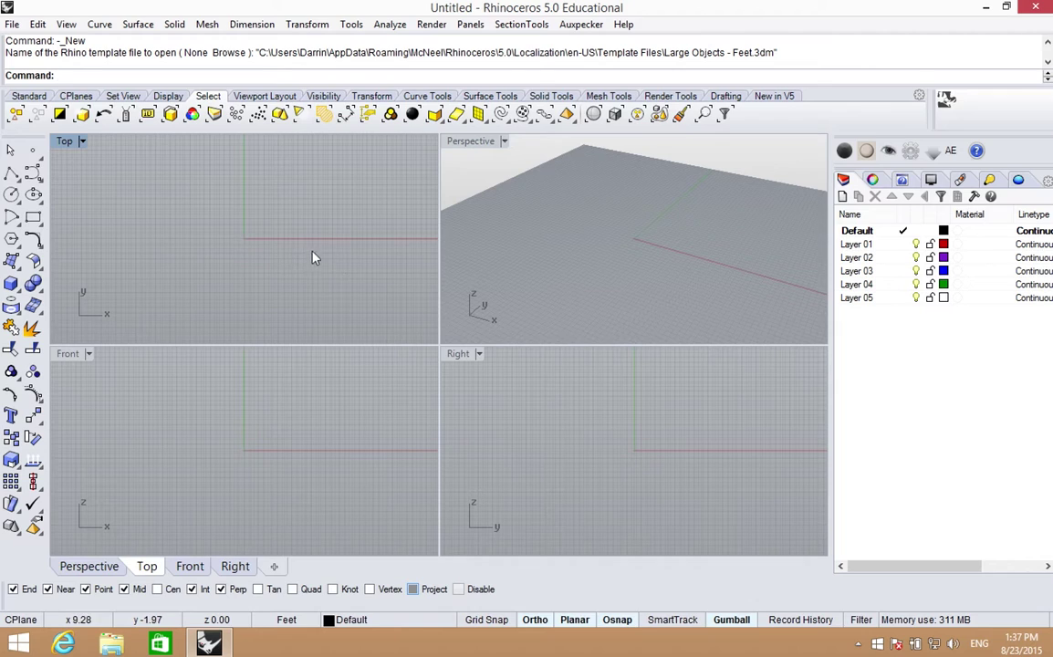
Pan the Top view by right-dragging until the origin shifts slightly.
right_drag(315, 258, 268, 242)
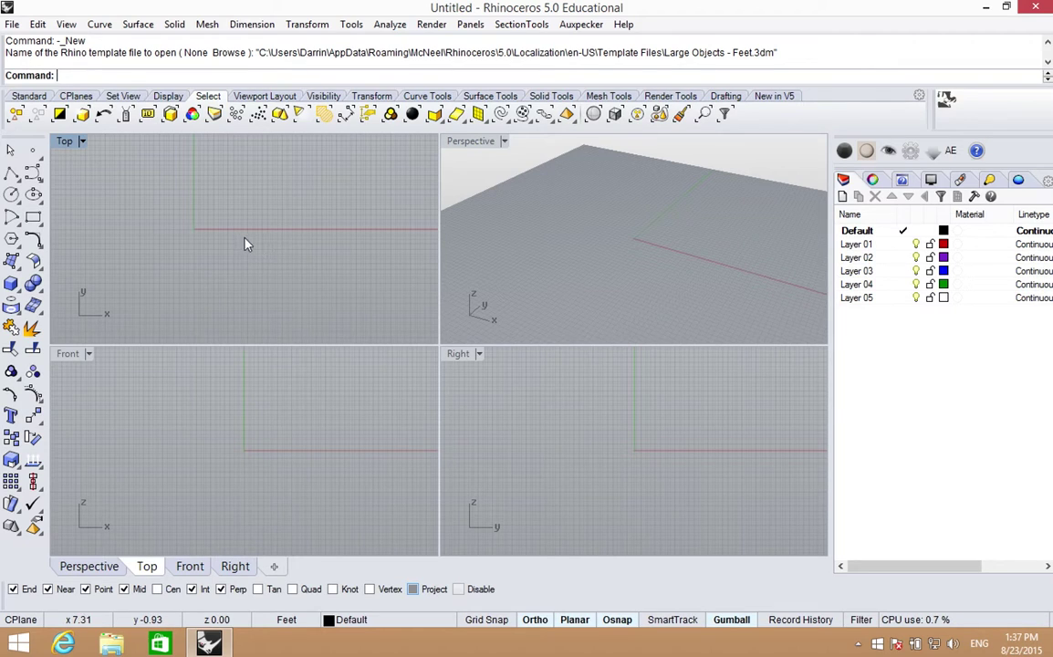
right_drag(246, 244, 286, 259)
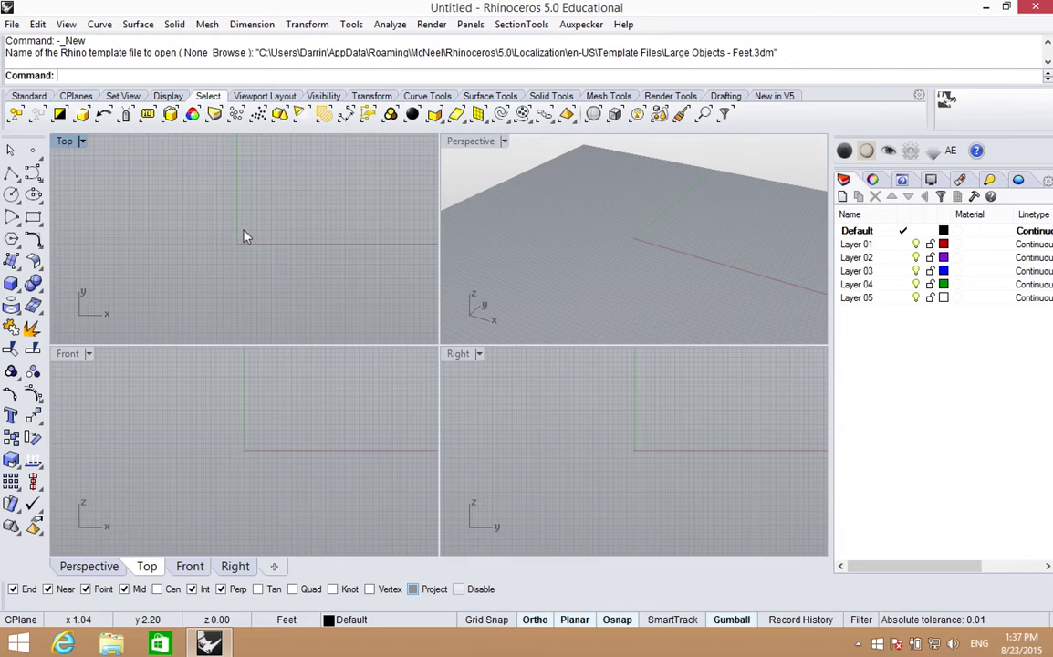
right_drag(236, 230, 236, 230)
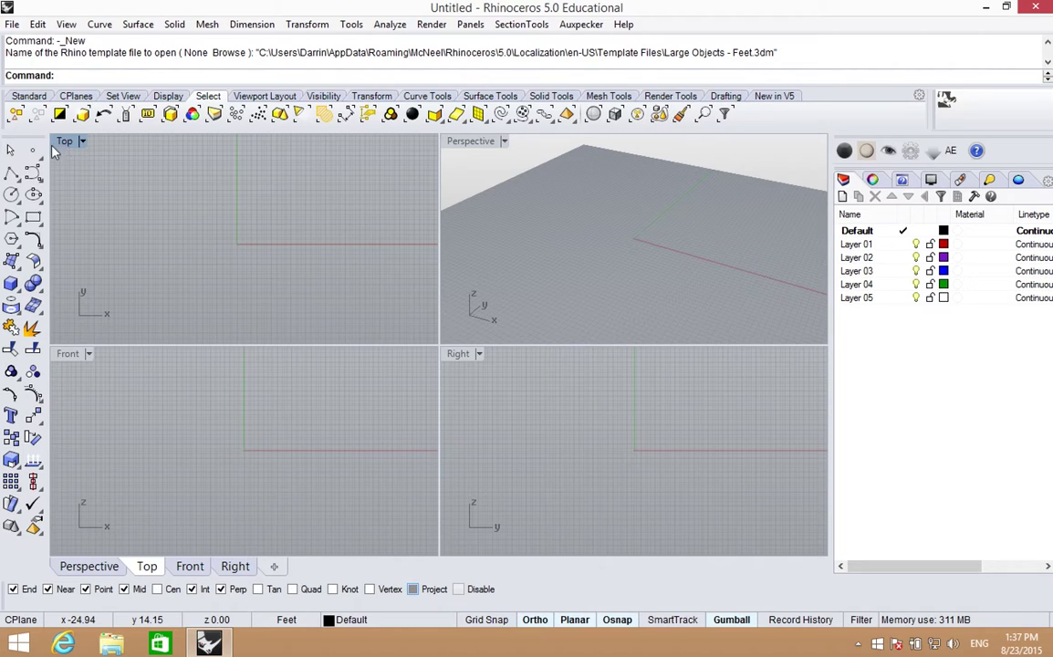
right_click(252, 245)
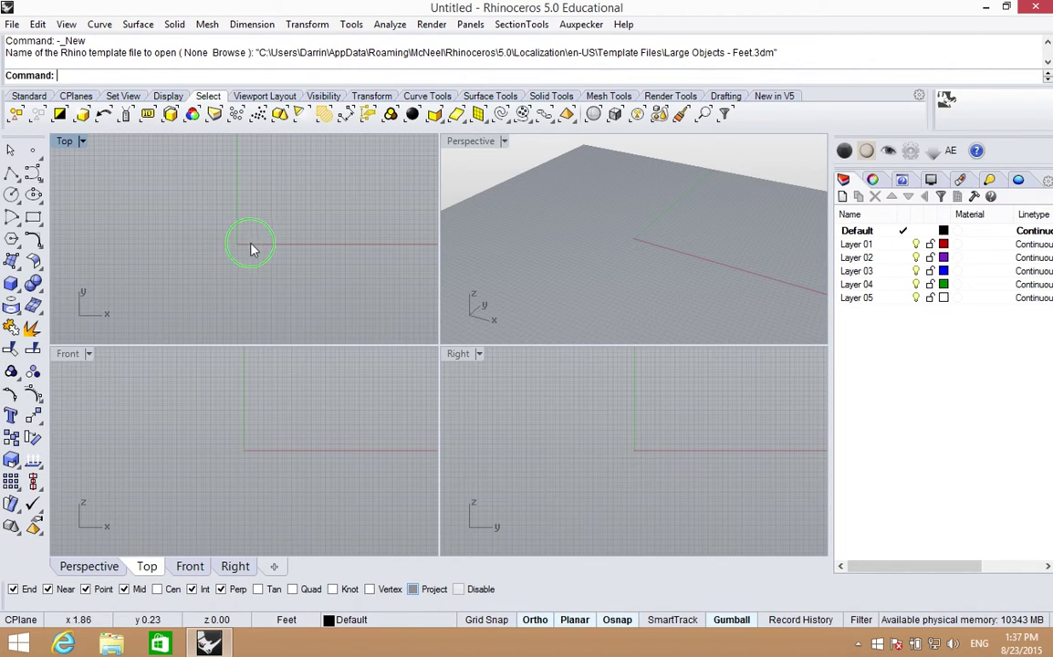
mouse_move(252, 245)
right_down()
mouse_move(301, 216)
mouse_move(197, 228)
mouse_move(285, 303)
mouse_move(311, 242)
mouse_move(209, 252)
mouse_move(322, 297)
mouse_move(193, 209)
mouse_move(285, 312)
mouse_move(225, 203)
mouse_move(233, 289)
mouse_move(266, 245)
mouse_move(226, 254)
mouse_move(261, 258)
mouse_move(253, 248)
right_up()
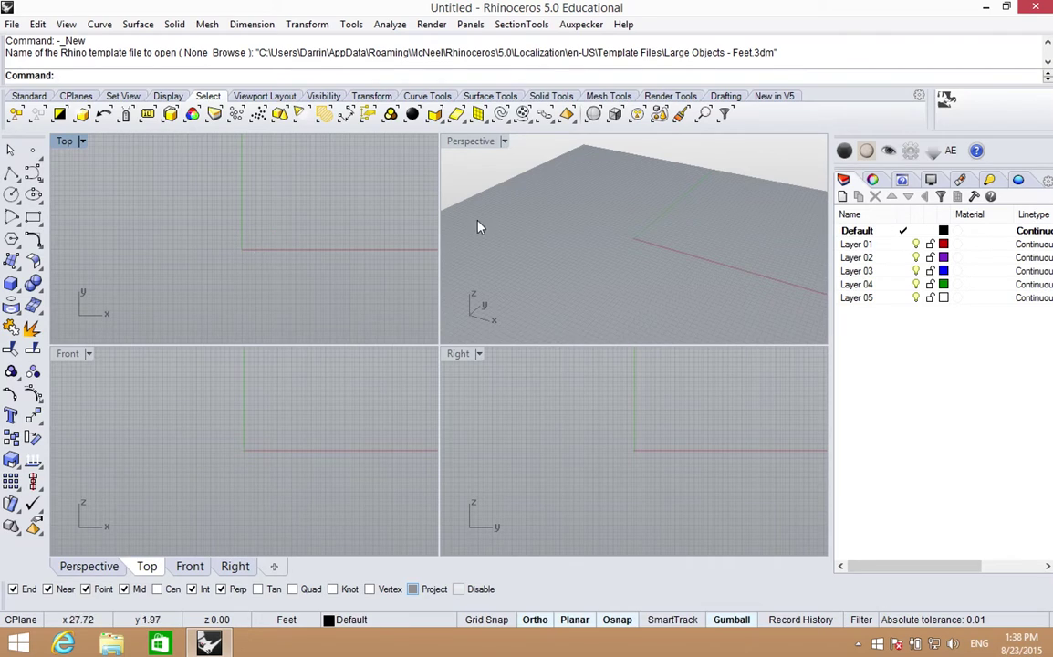
Activate the Perspective viewport and orbit it around the empty grid plane.
click(444, 146)
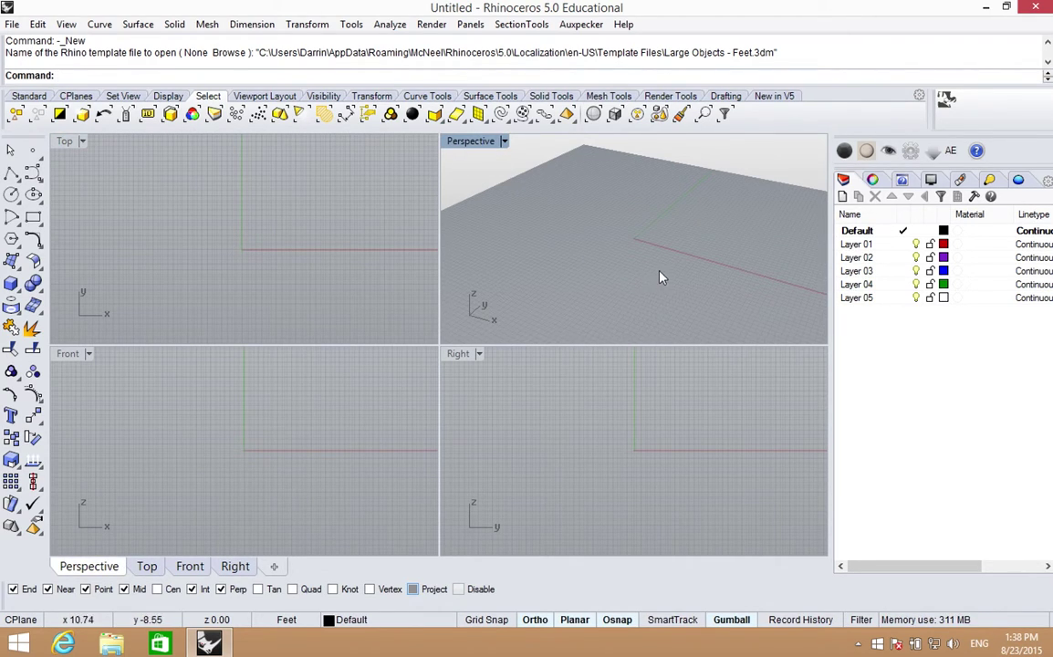
right_drag(659, 277, 500, 312)
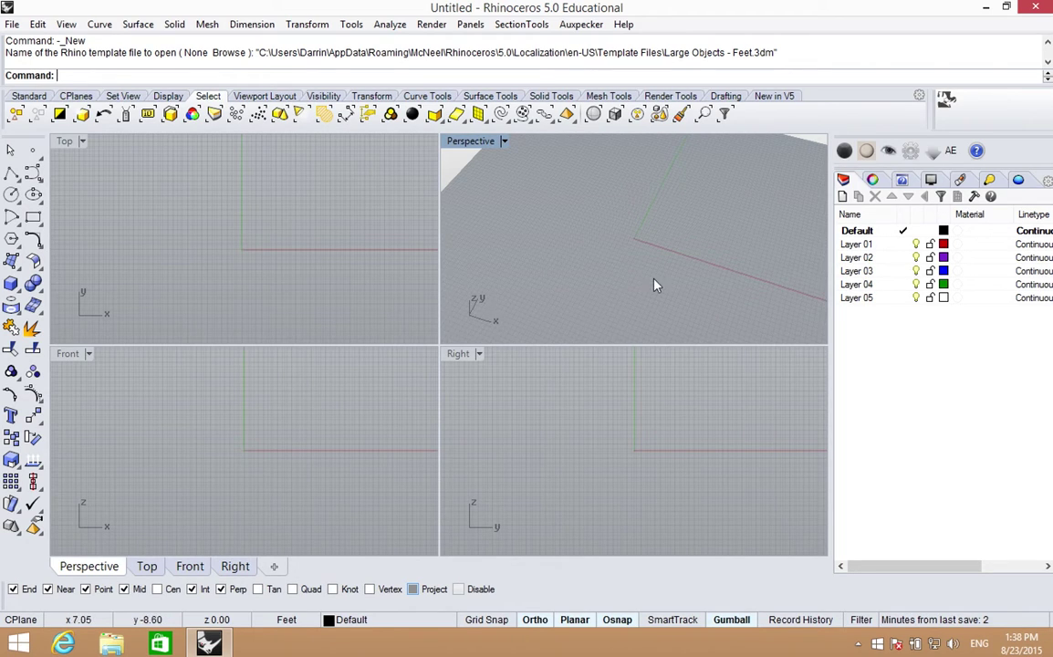
right_drag(656, 287, 617, 252)
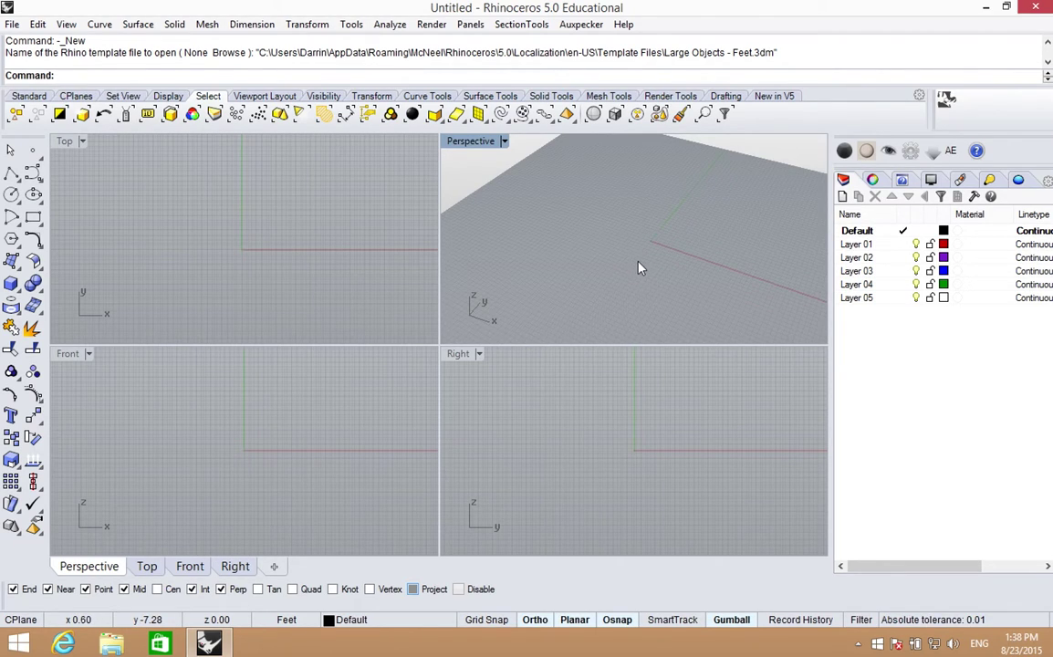
Zoom the Perspective view in and out with the mouse wheel.
scroll(640, 265, down, 3)
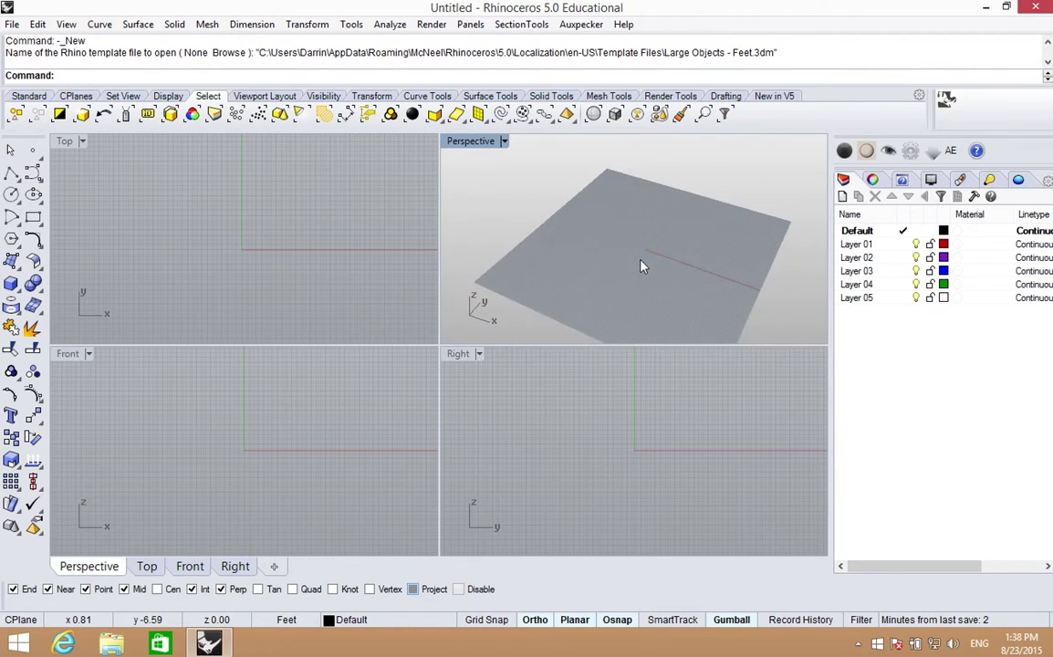
scroll(640, 265, up, 2)
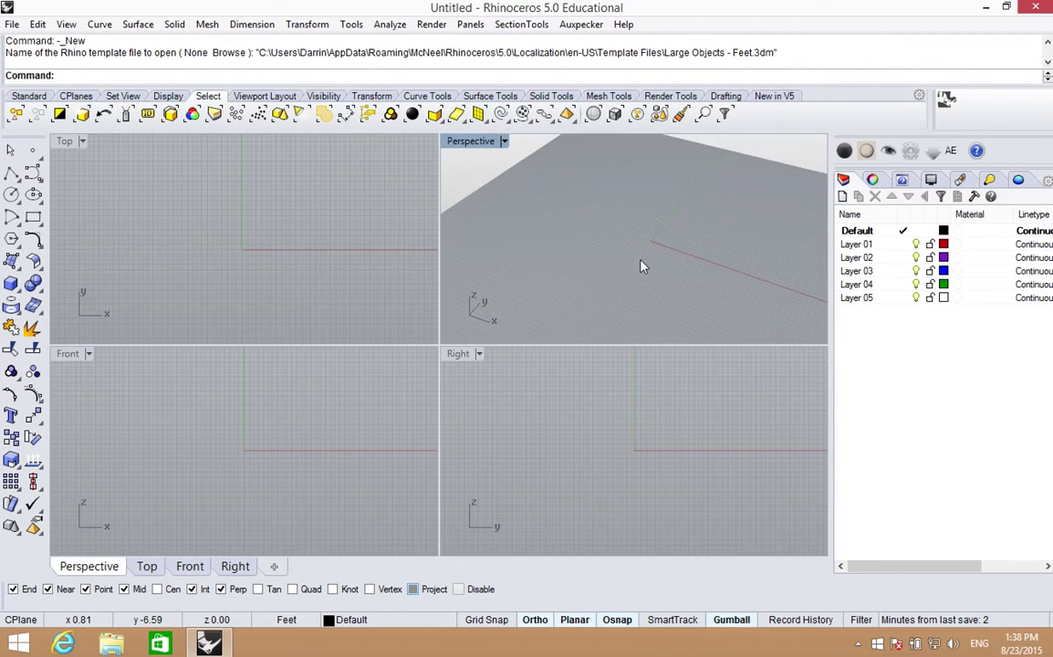
scroll(640, 266, down, 3)
scroll(640, 266, up, 5)
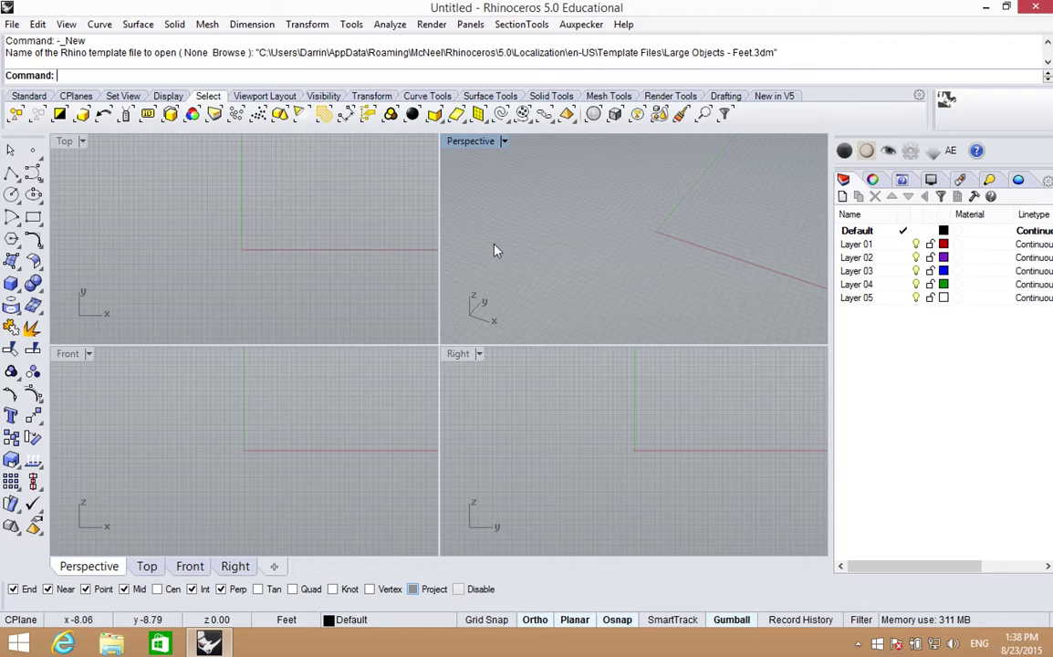
scroll(616, 281, down, 3)
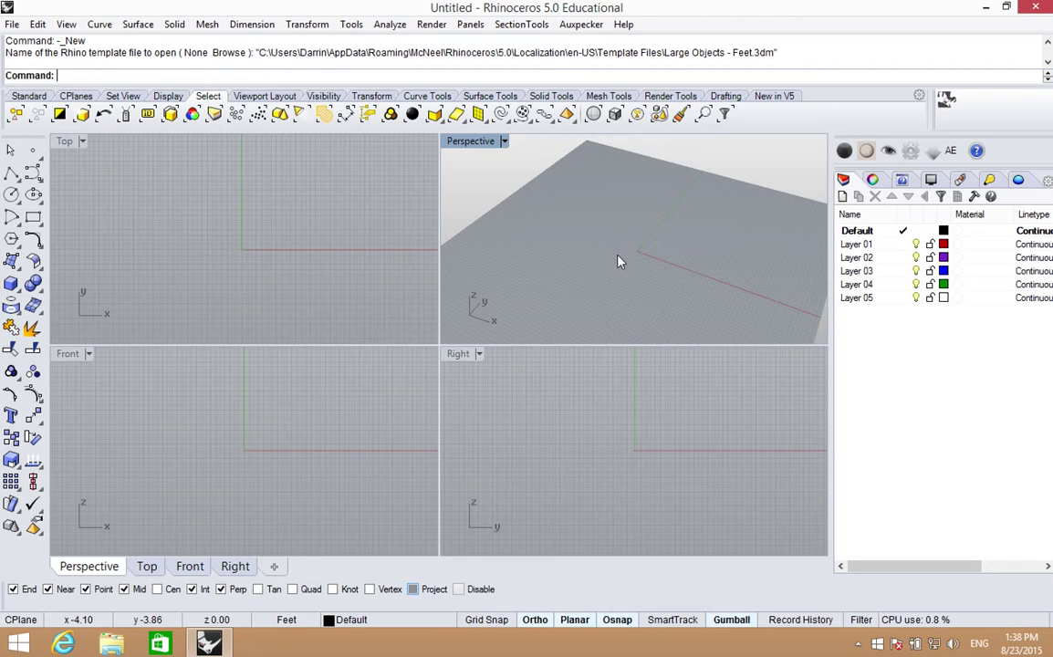
scroll(618, 260, down, 3)
scroll(616, 246, up, 3)
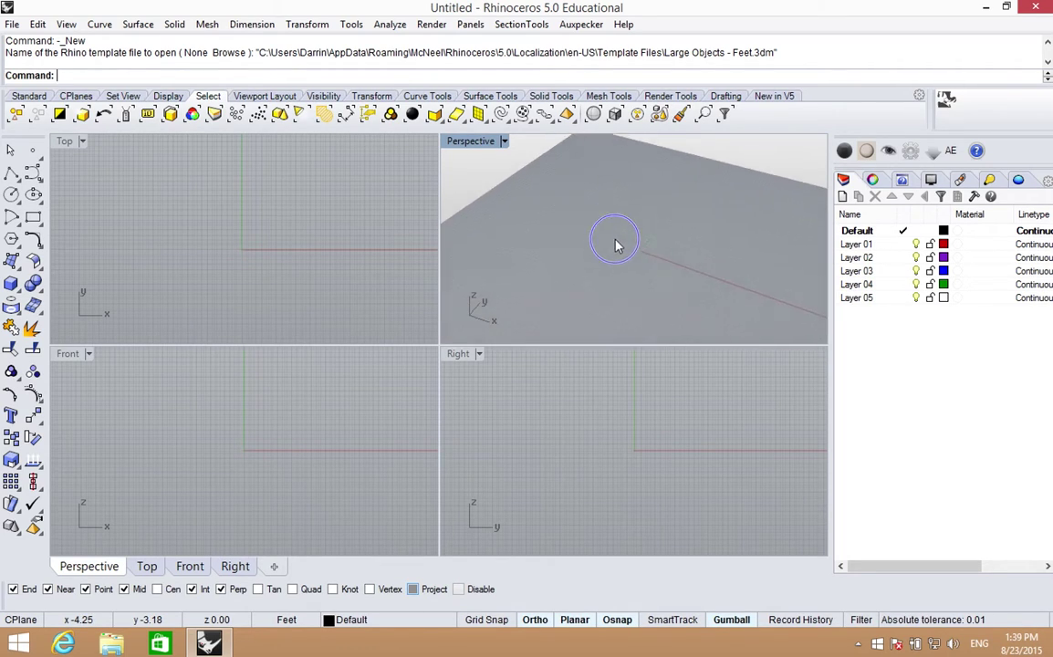
scroll(613, 245, up, 2)
scroll(618, 255, down, 4)
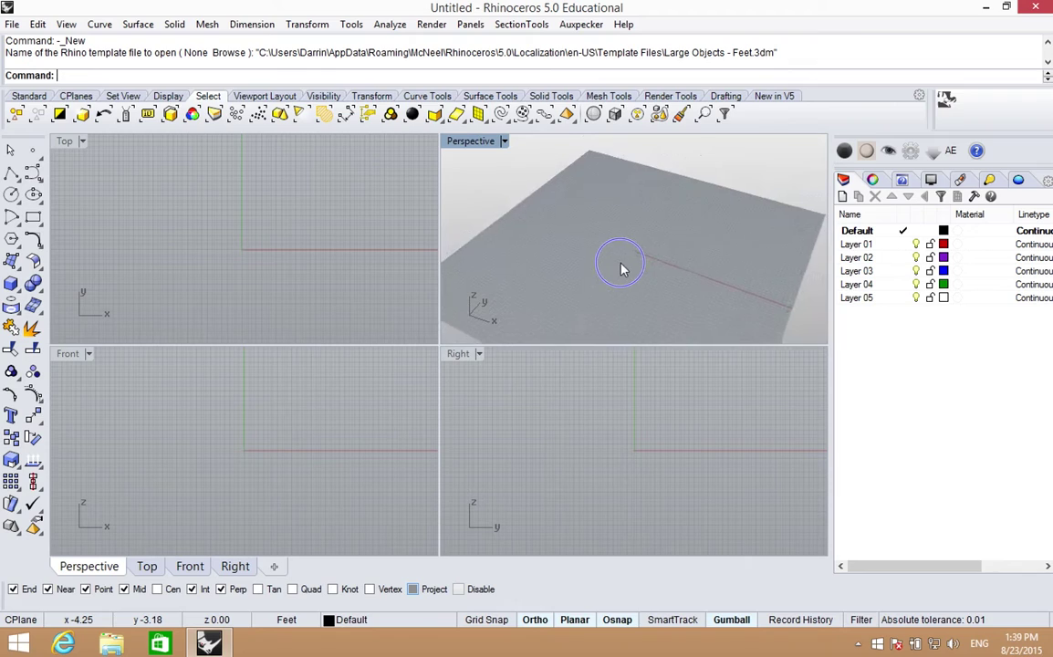
scroll(617, 255, up, 2)
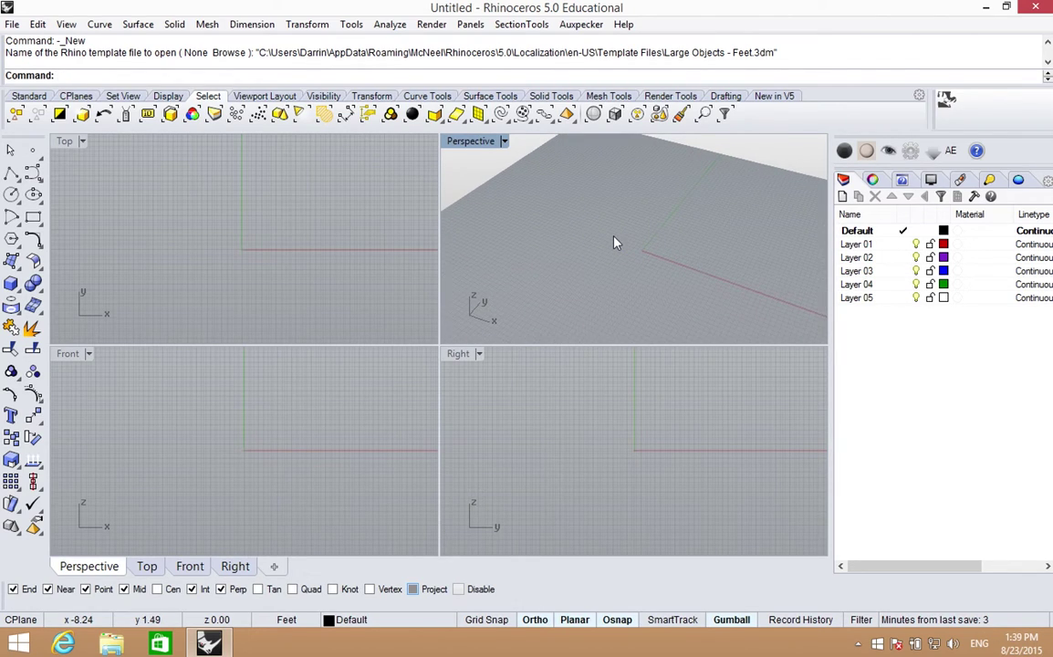
Reactivate the Top viewport, pan it to the right and adjust the zoom.
click(264, 272)
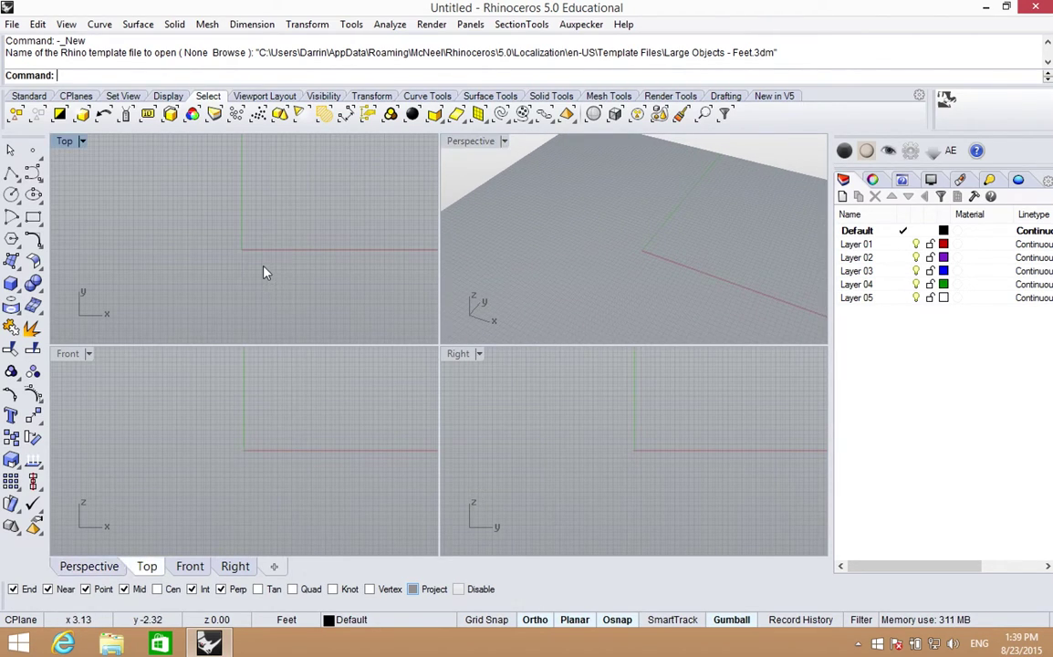
right_drag(258, 268, 294, 268)
scroll(293, 270, down, 2)
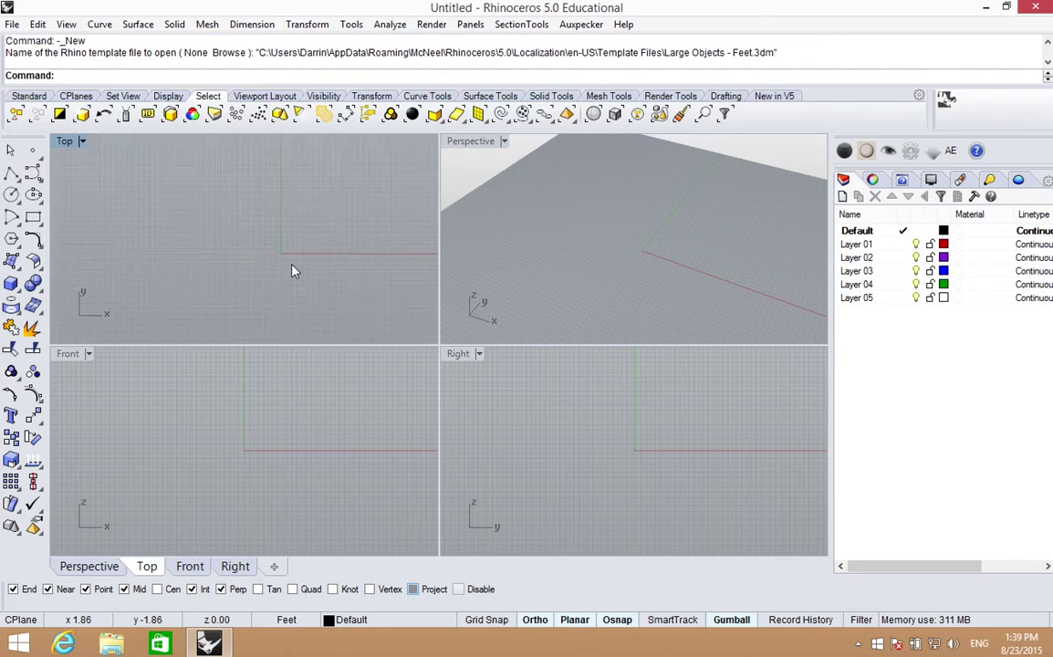
scroll(292, 271, down, 1)
scroll(293, 271, up, 4)
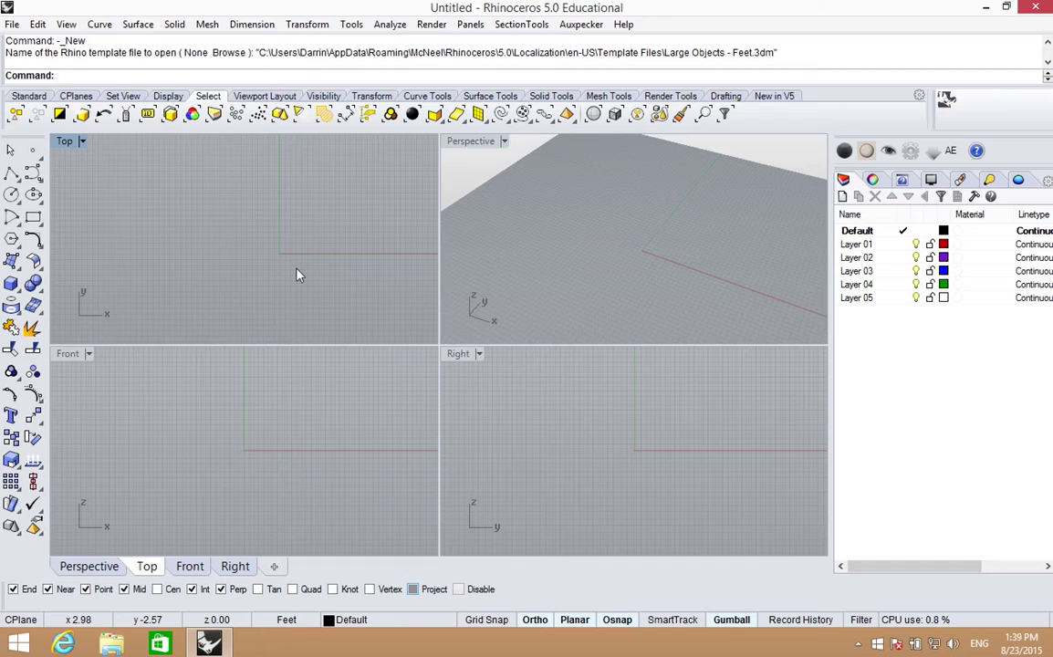
mouse_move(296, 275)
ctrl+right_down()
mouse_move(294, 210)
mouse_move(301, 291)
mouse_move(301, 279)
ctrl+right_up()
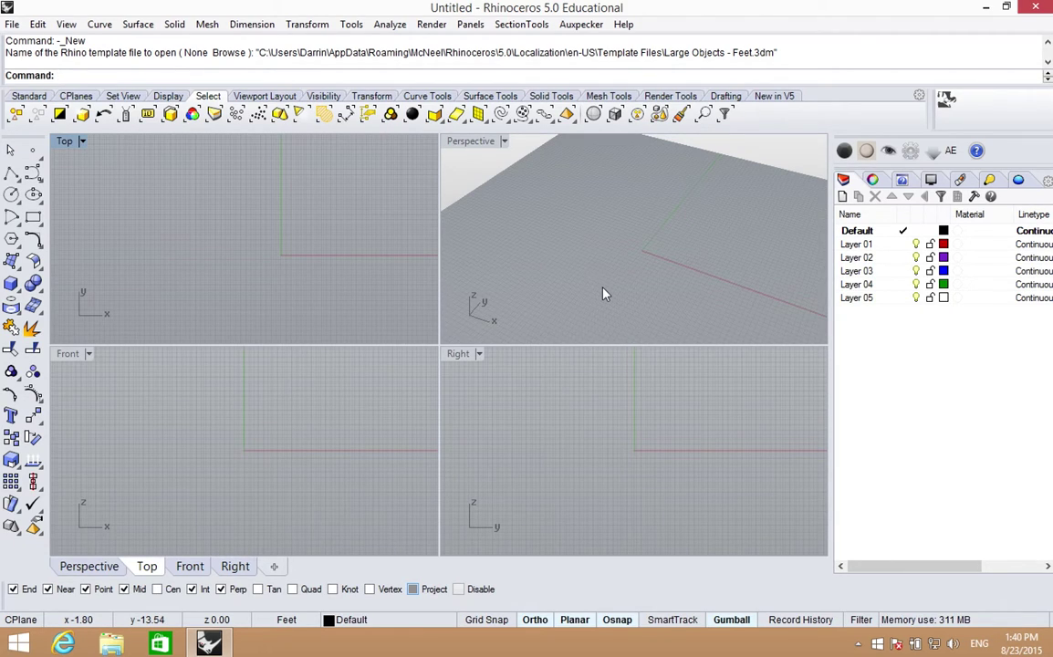
Alternate orbiting the Perspective view and panning the Top view to recentre the origin.
mouse_move(608, 291)
right_down()
mouse_move(665, 270)
mouse_move(592, 289)
right_up()
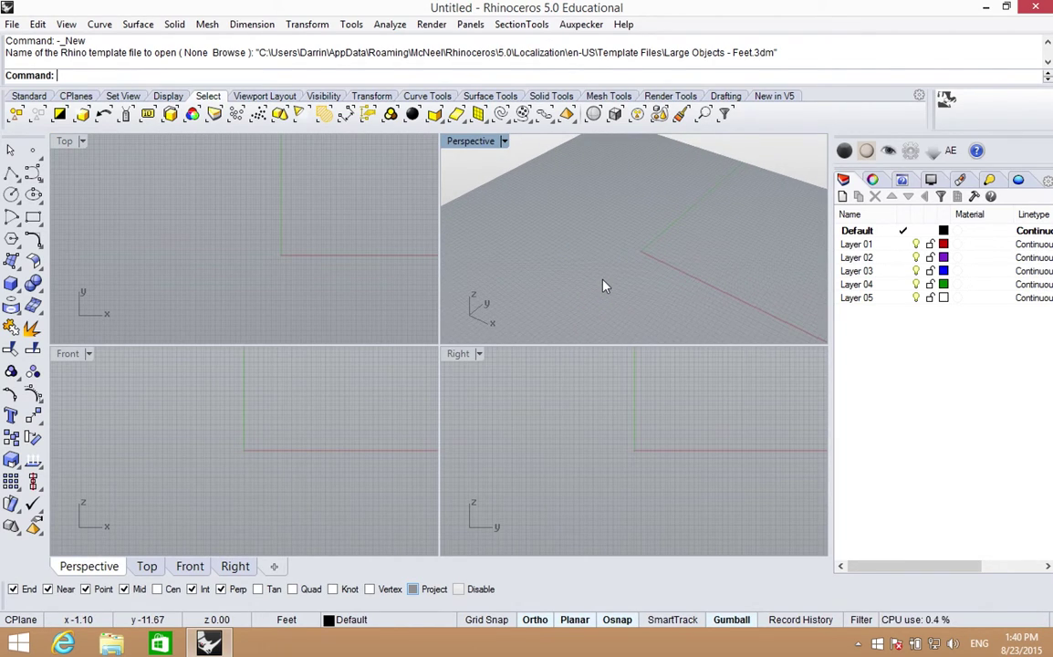
mouse_move(601, 286)
right_down()
mouse_move(634, 276)
mouse_move(587, 289)
right_up()
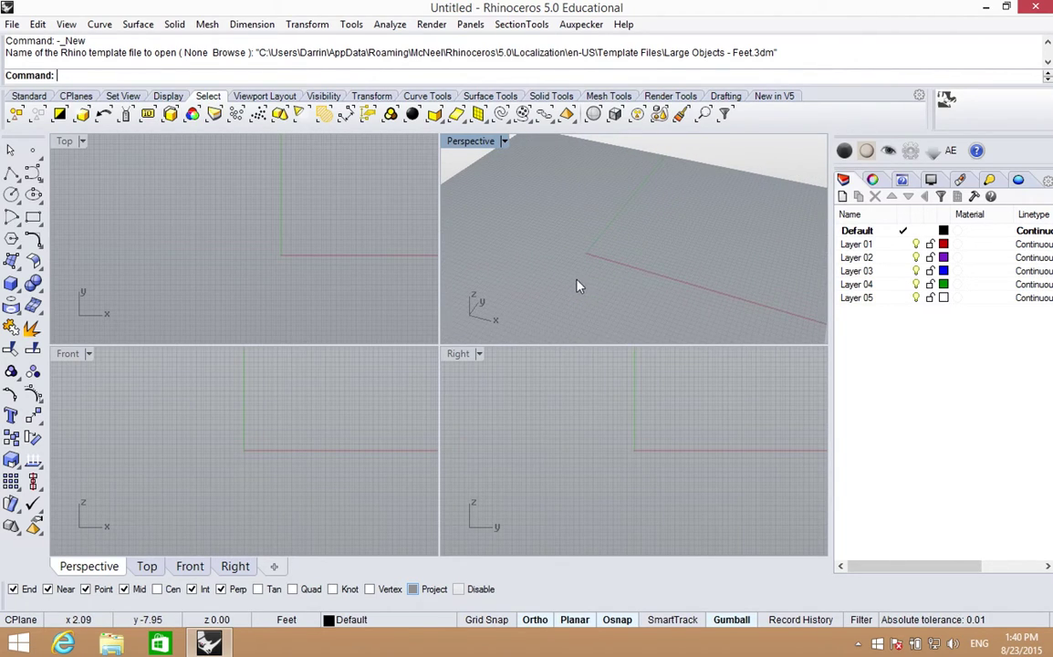
right_drag(585, 277, 591, 305)
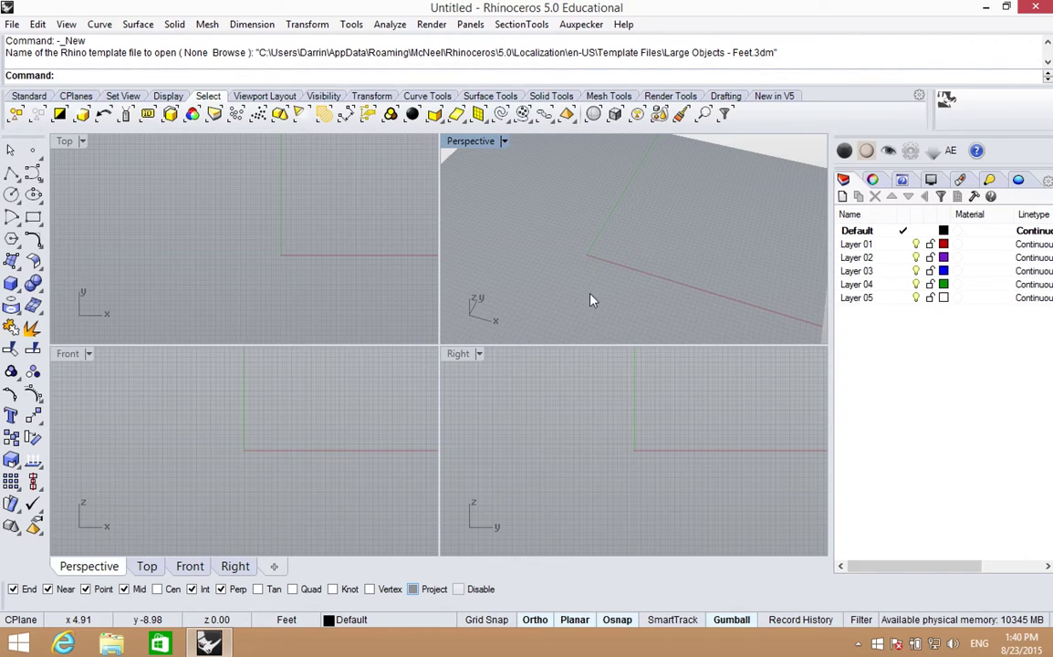
right_drag(575, 290, 574, 255)
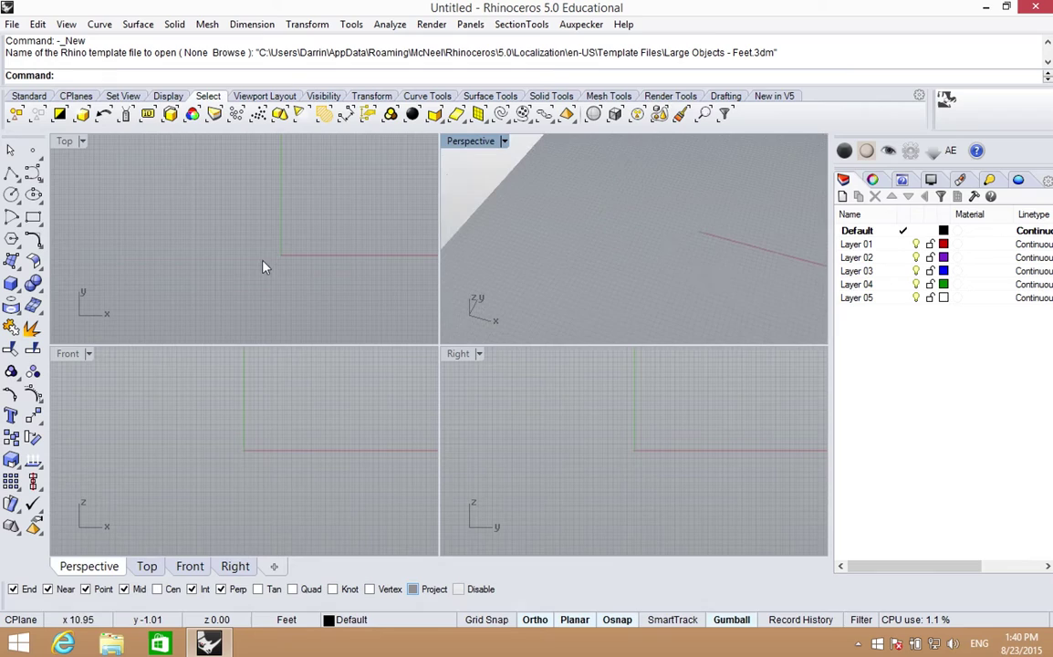
right_drag(263, 265, 286, 261)
right_drag(366, 258, 297, 279)
right_drag(520, 264, 567, 237)
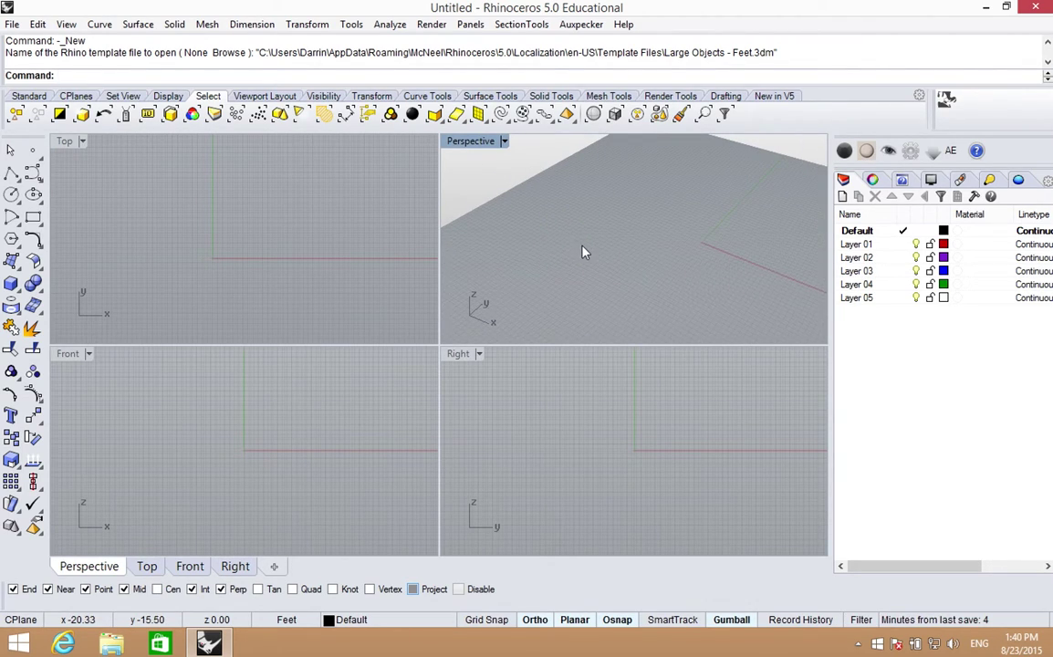
mouse_move(583, 258)
right_down()
mouse_move(588, 211)
mouse_move(595, 282)
mouse_move(593, 266)
right_up()
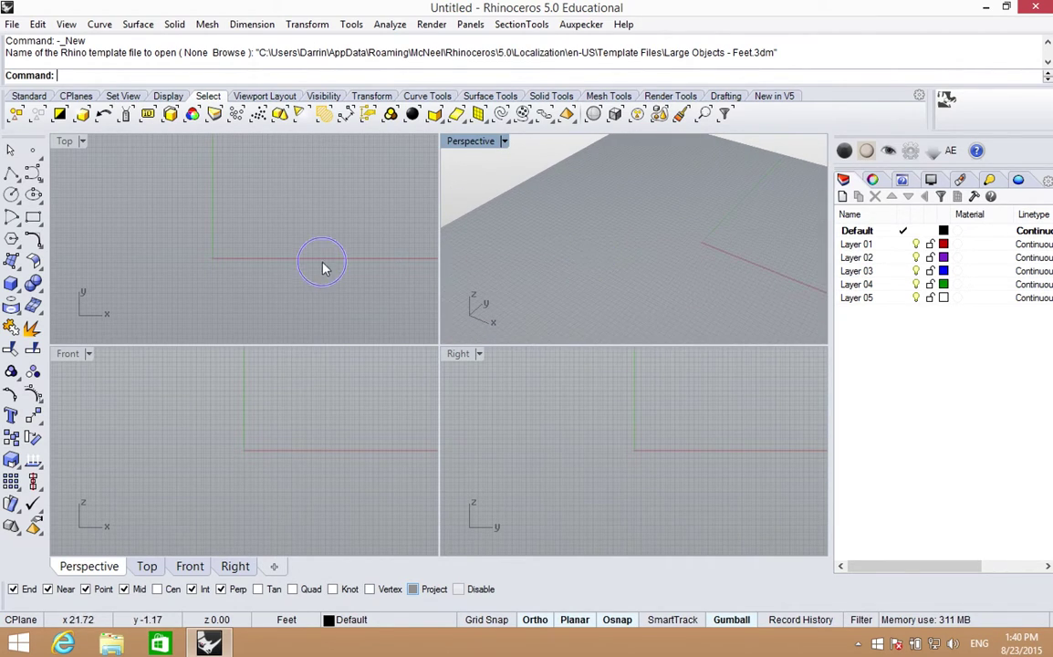
right_drag(322, 266, 344, 253)
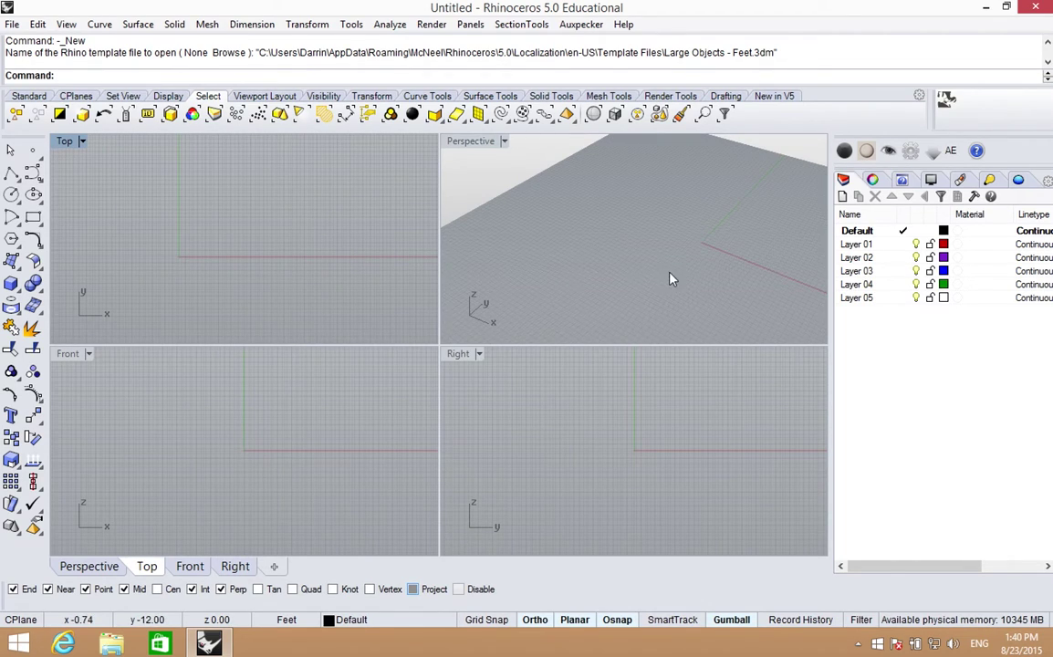
right_drag(670, 277, 604, 256)
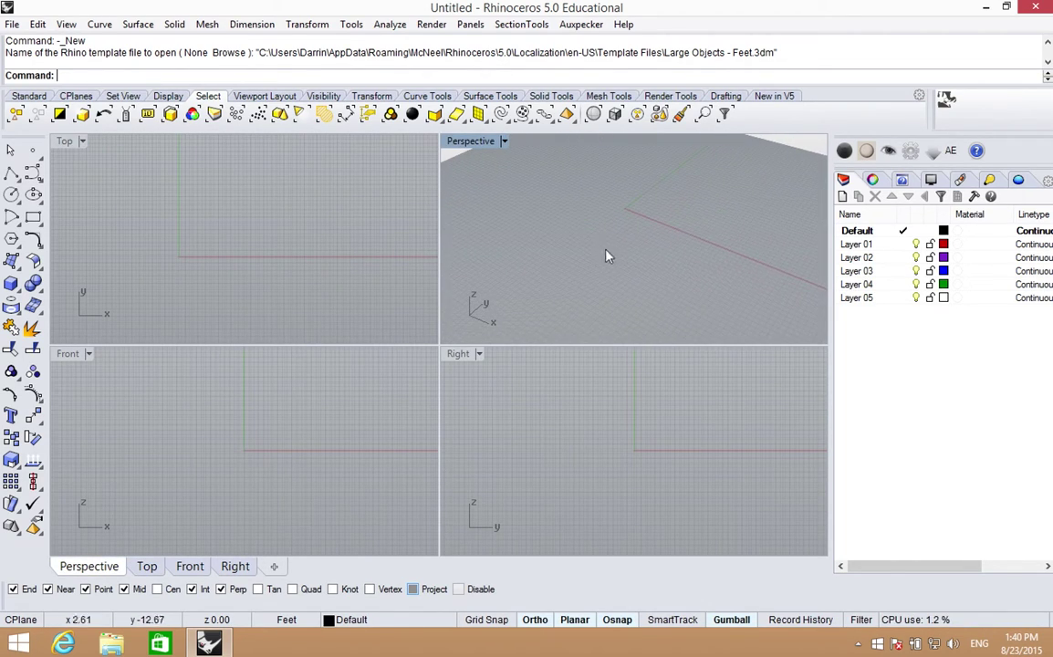
Draw the first, tall box near the origin with the Box tool.
click(11, 283)
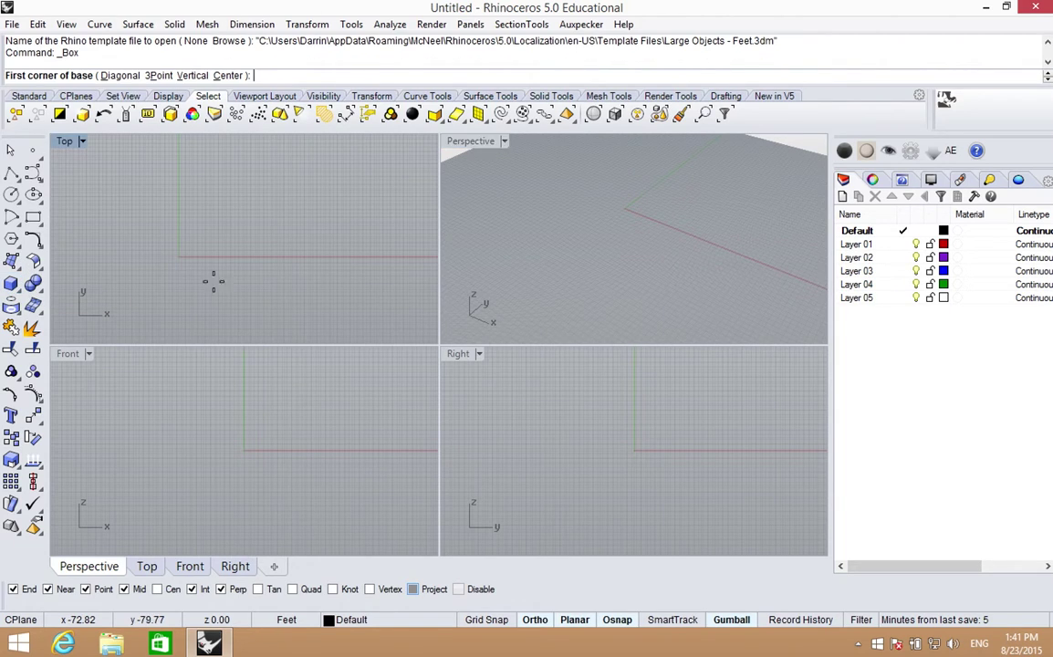
click(545, 253)
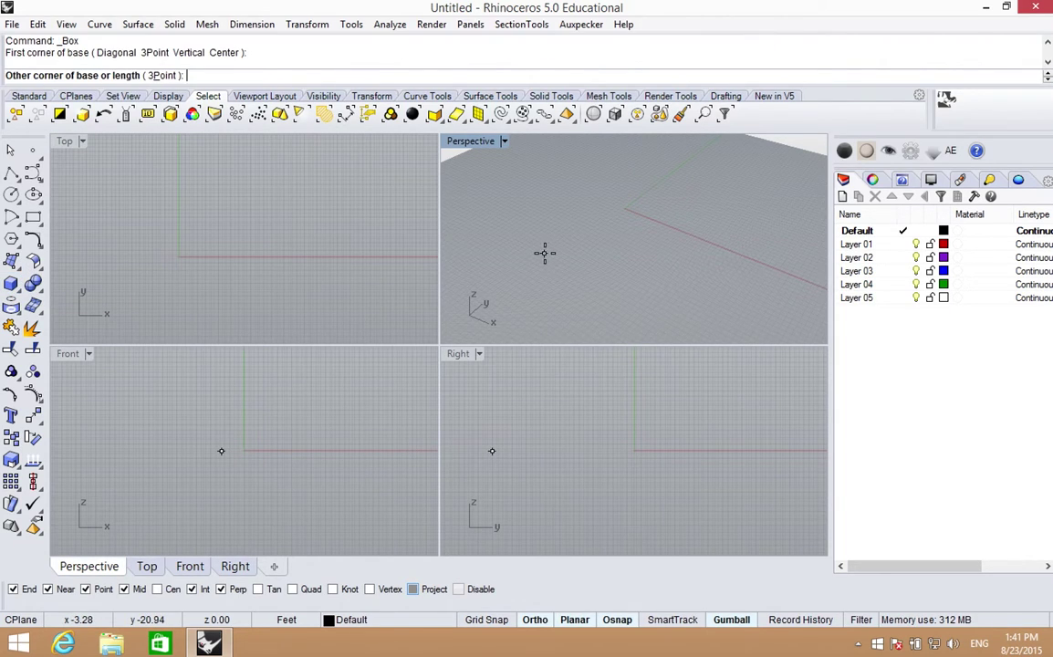
click(682, 239)
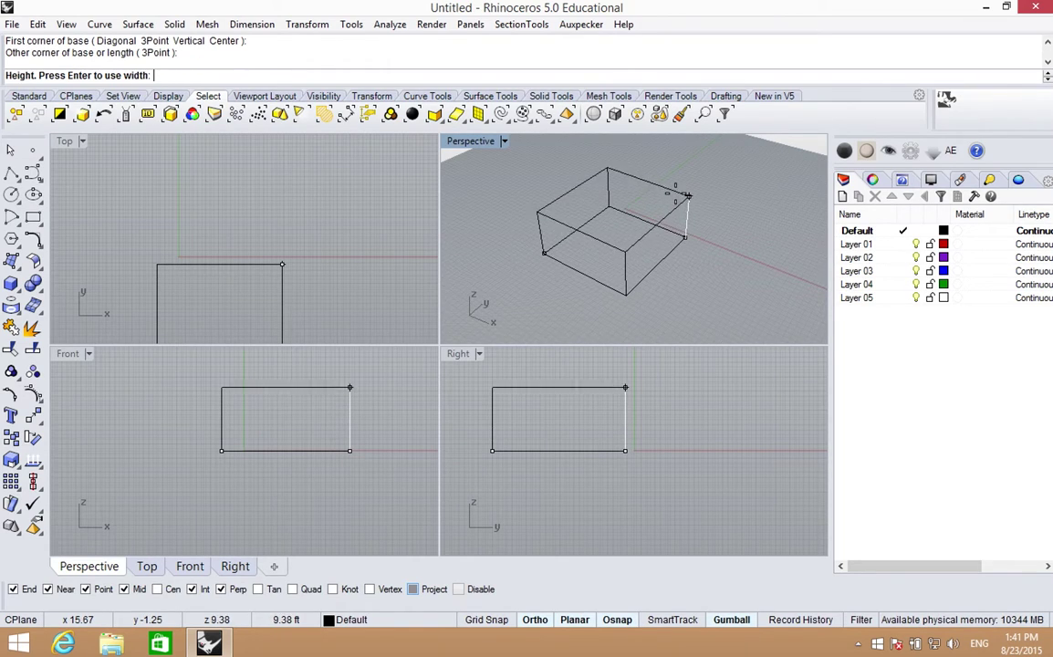
click(675, 193)
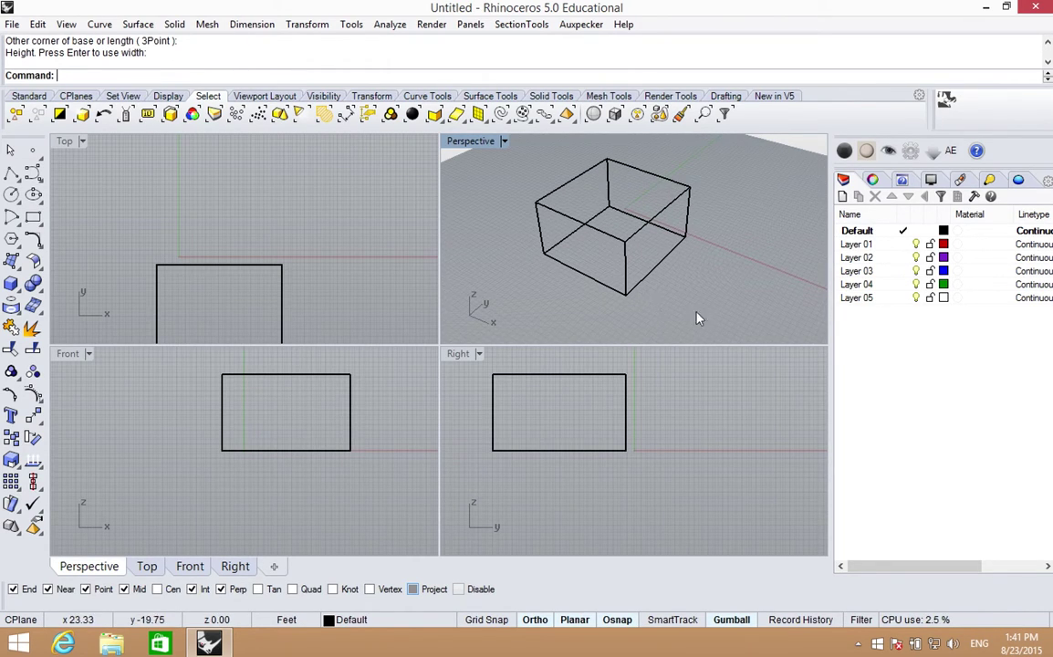
scroll(672, 296, down, 4)
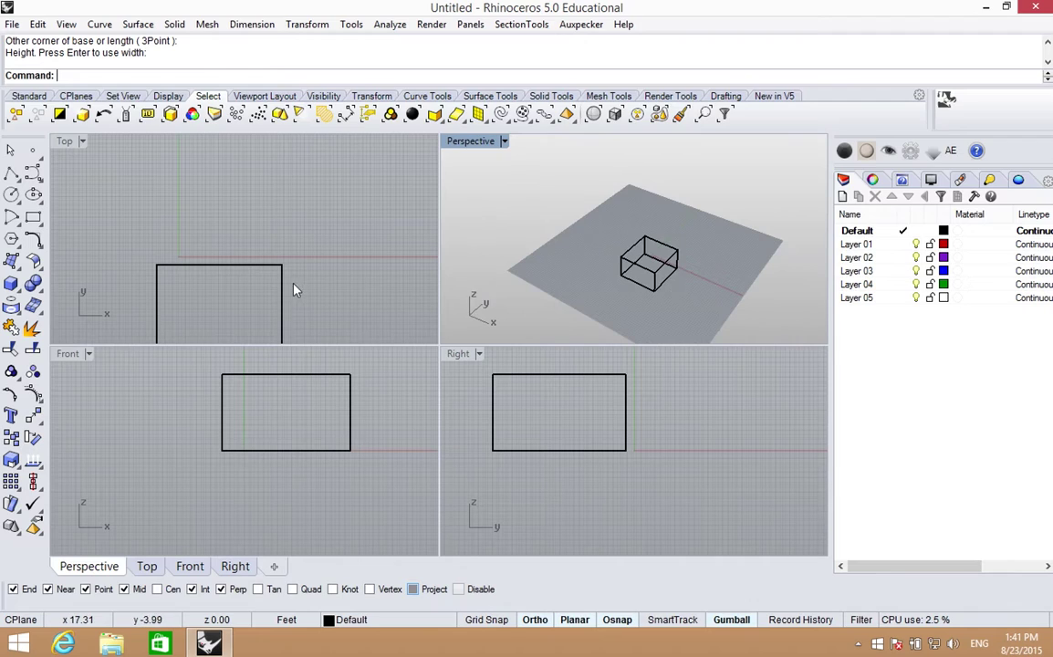
scroll(329, 292, down, 5)
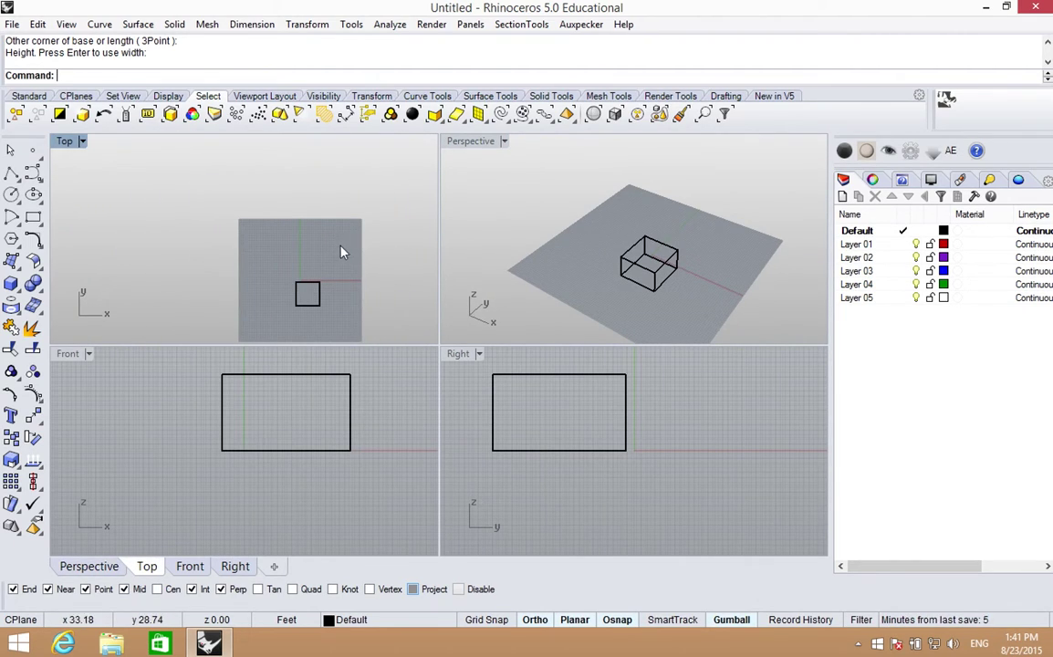
Draw three smaller boxes: a flat square one, one at upper left, one at left.
key(Return)
click(310, 240)
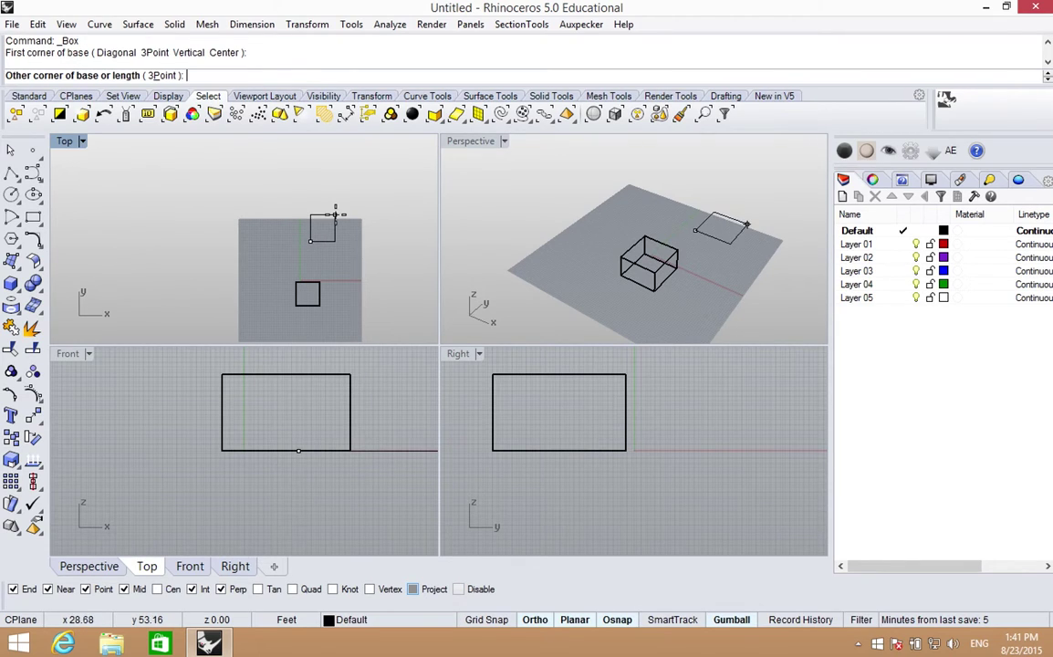
click(330, 222)
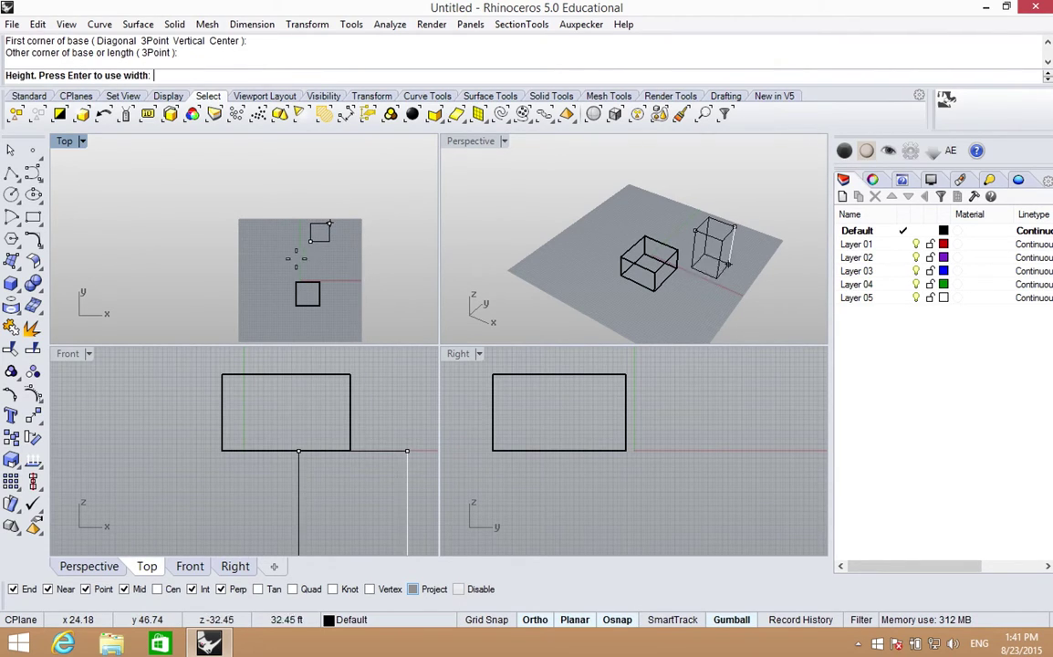
click(329, 219)
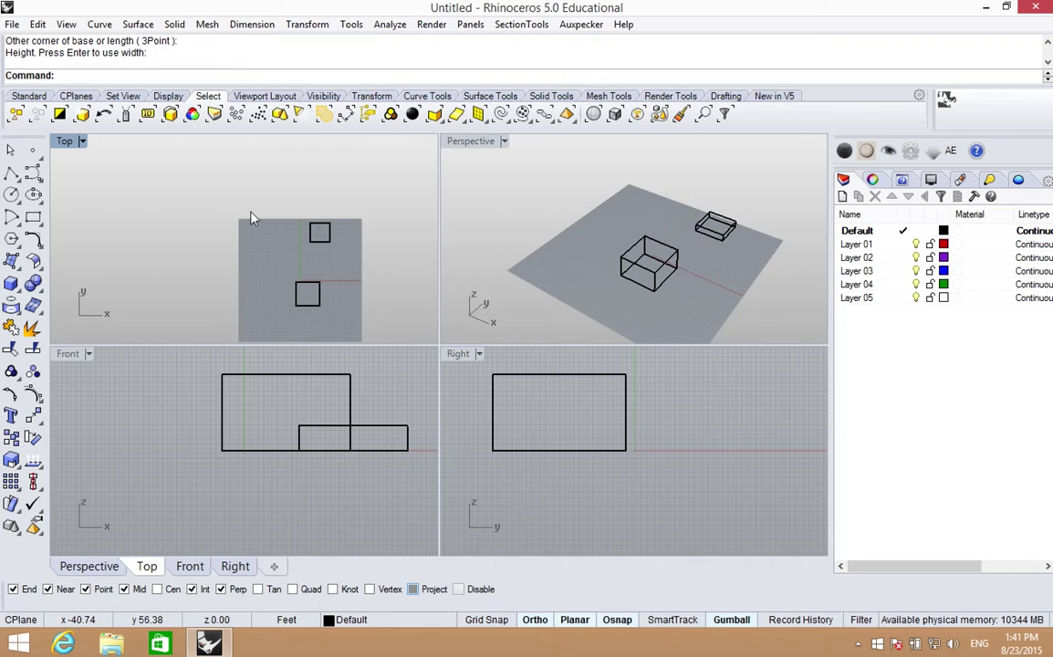
key(Return)
click(203, 192)
click(222, 186)
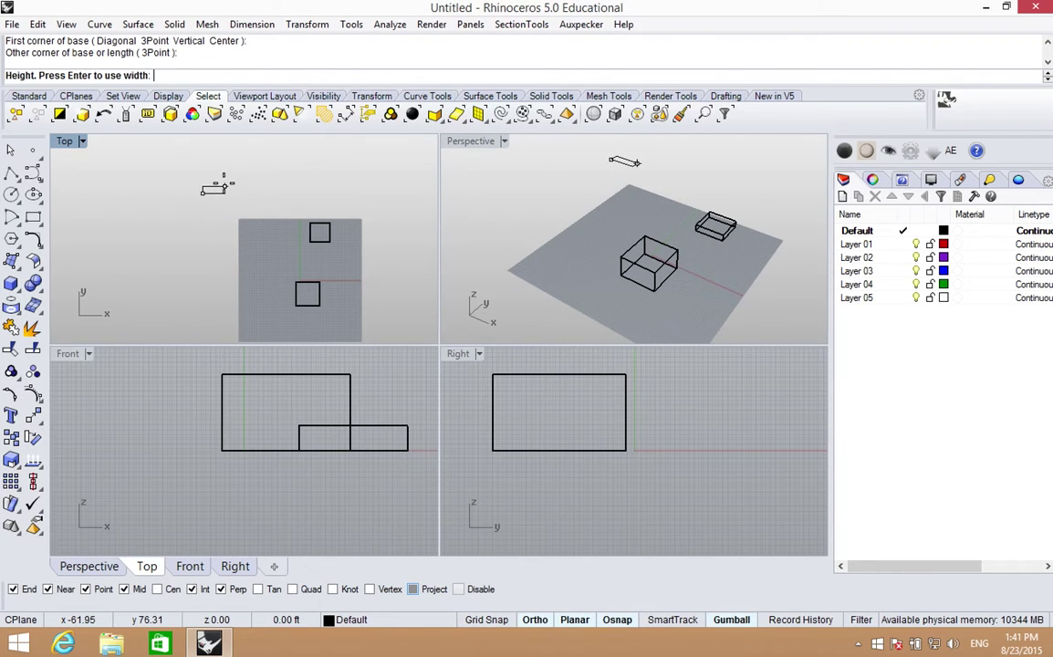
click(223, 187)
key(Return)
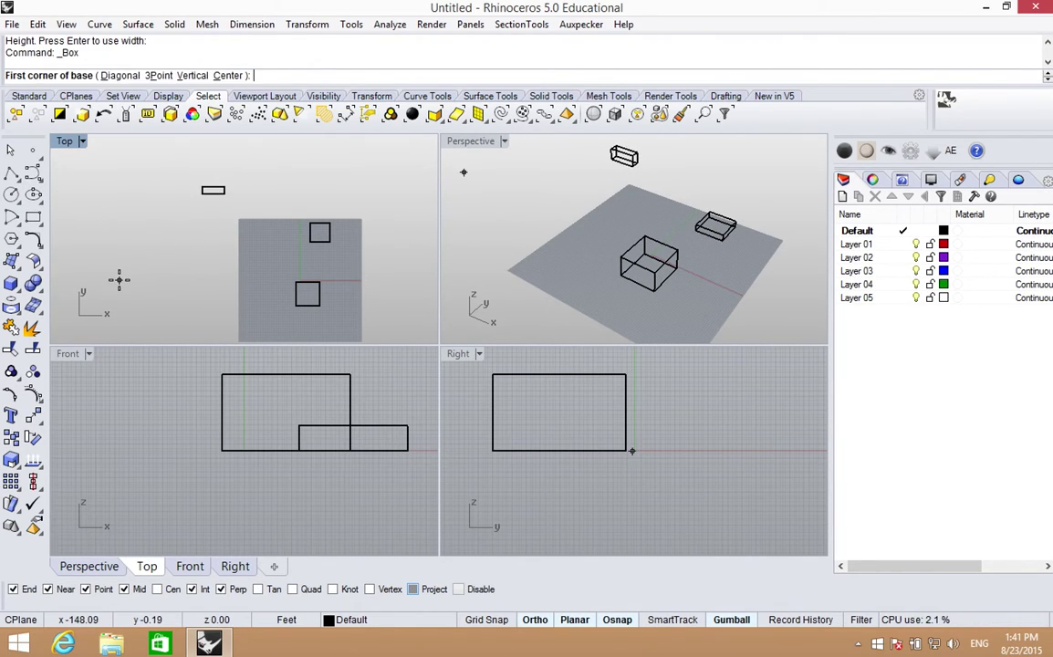
click(125, 285)
click(141, 292)
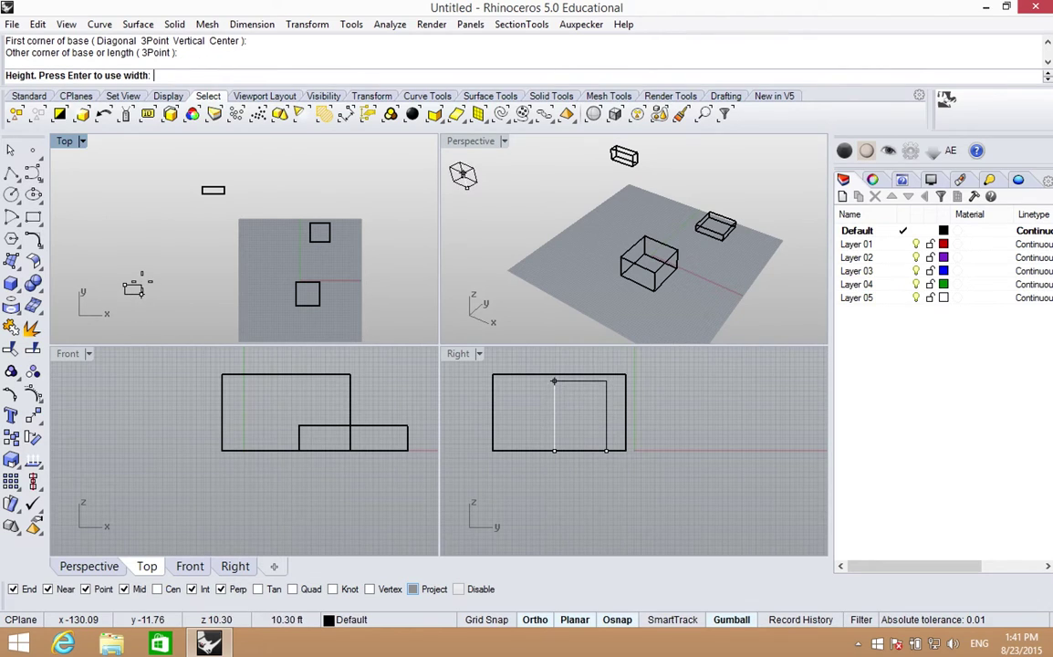
click(146, 292)
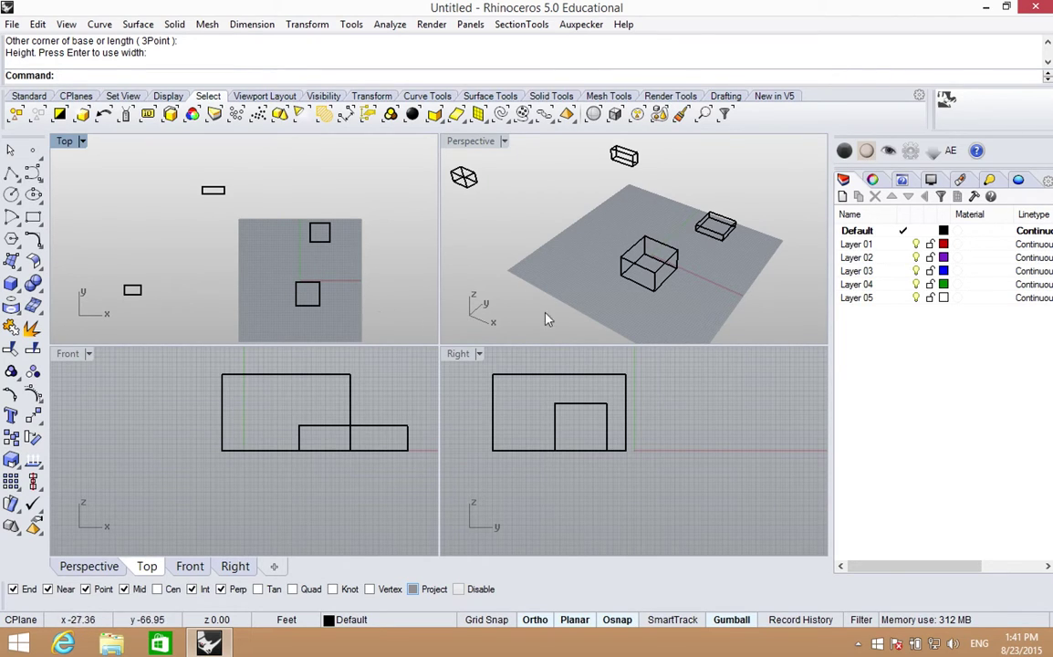
Orbit the Perspective view around the four boxes and zoom out slightly.
right_drag(623, 287, 638, 310)
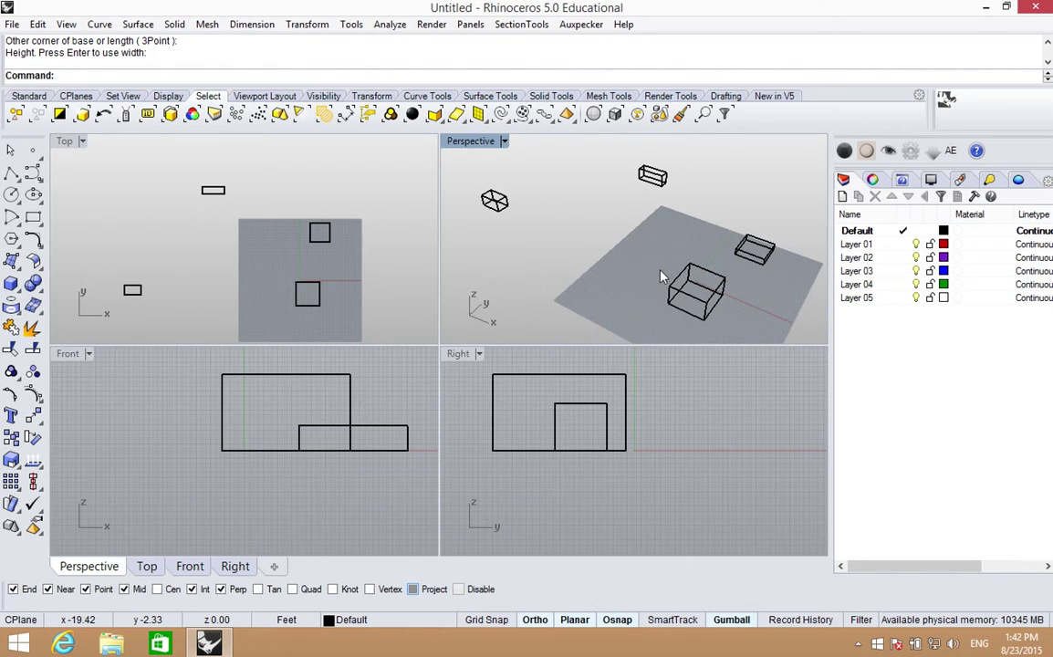
mouse_move(651, 280)
right_down()
mouse_move(656, 258)
mouse_move(640, 287)
mouse_move(673, 290)
mouse_move(689, 278)
mouse_move(638, 273)
mouse_move(648, 301)
mouse_move(665, 276)
mouse_move(648, 296)
right_up()
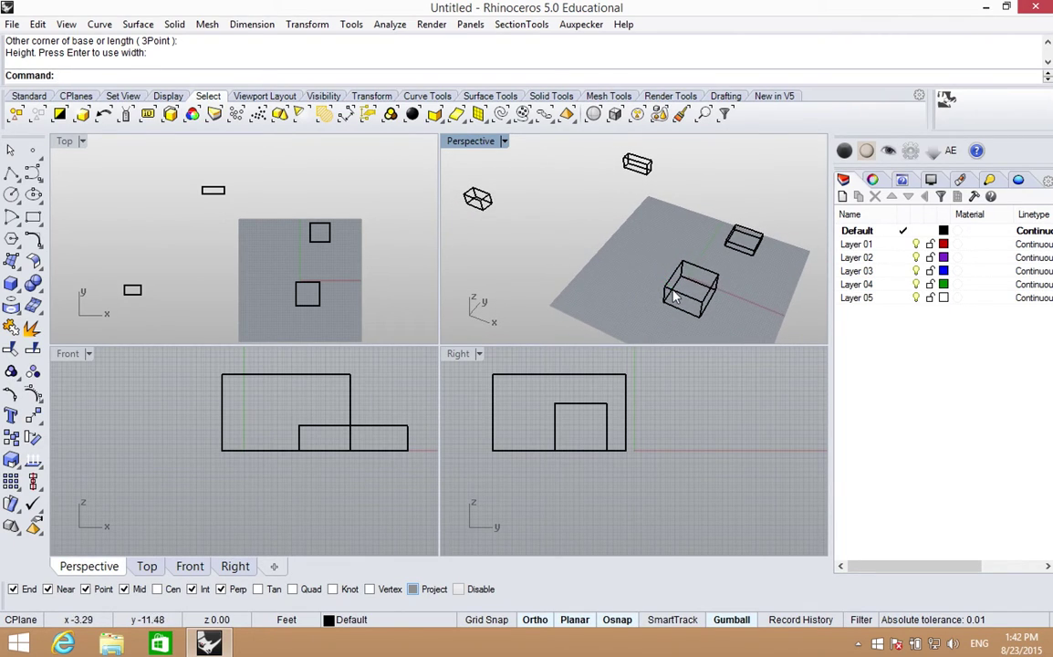
scroll(673, 294, down, 1)
scroll(673, 294, up, 1)
scroll(673, 294, down, 1)
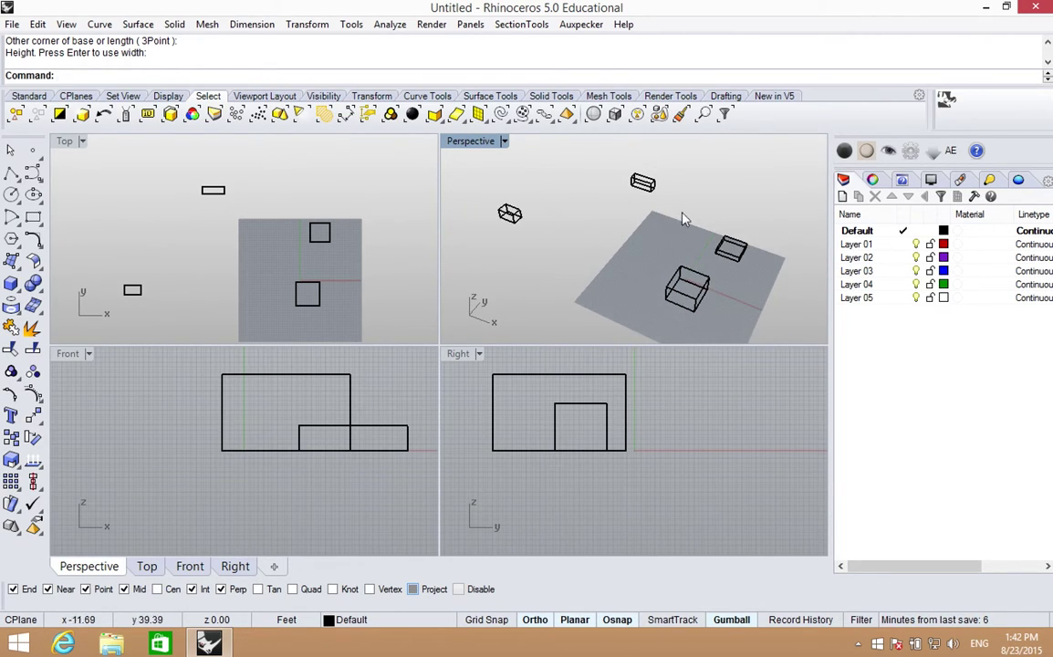
click(669, 298)
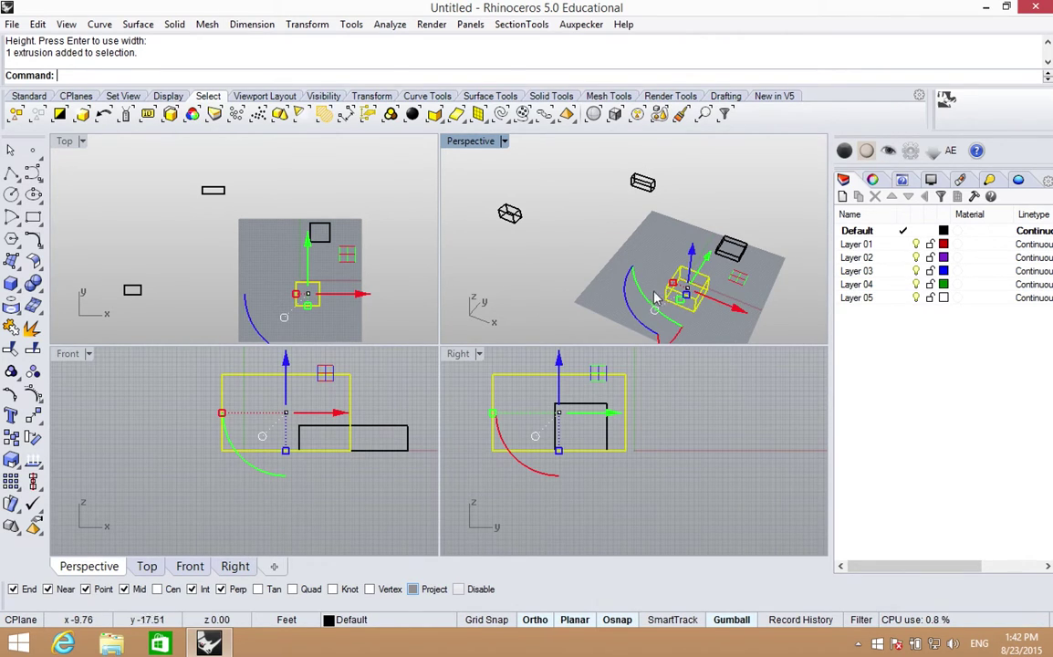
key(Escape)
click(680, 295)
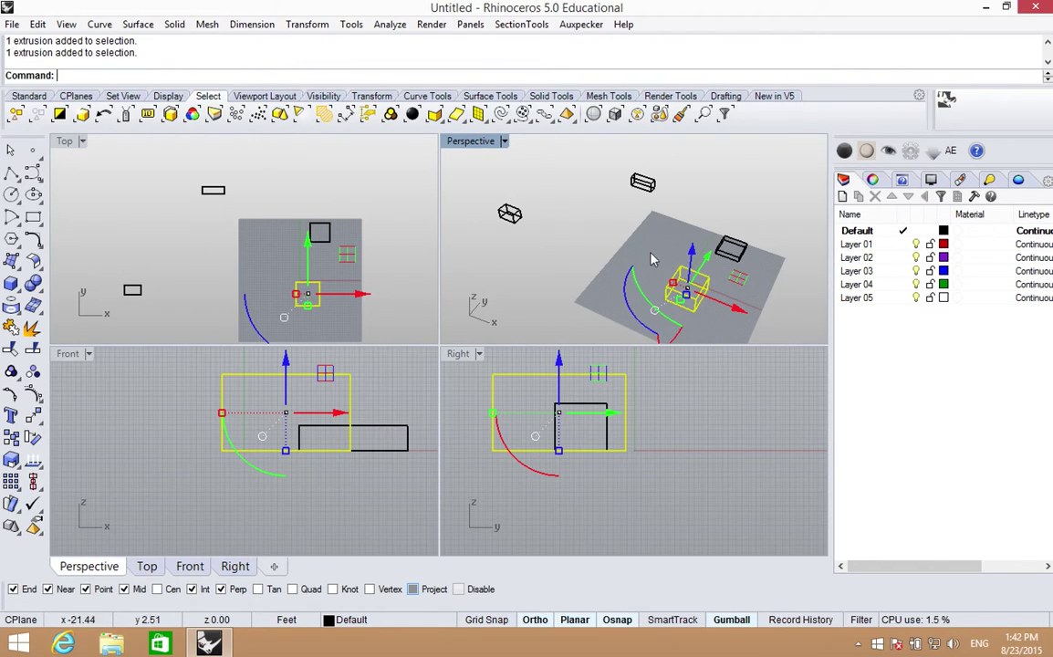
key(Escape)
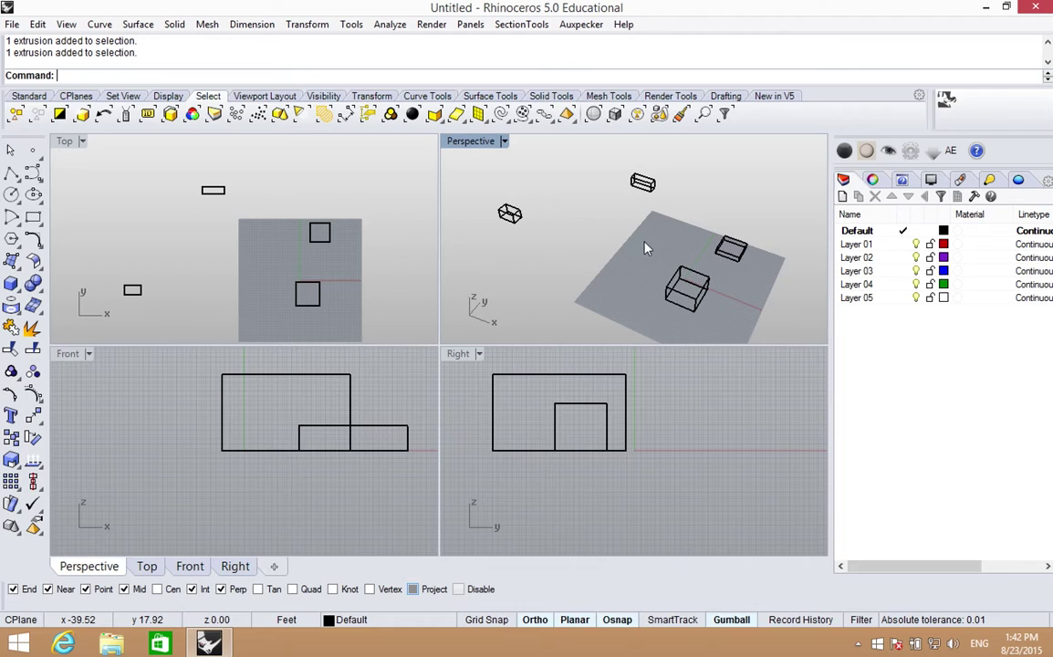
click(699, 279)
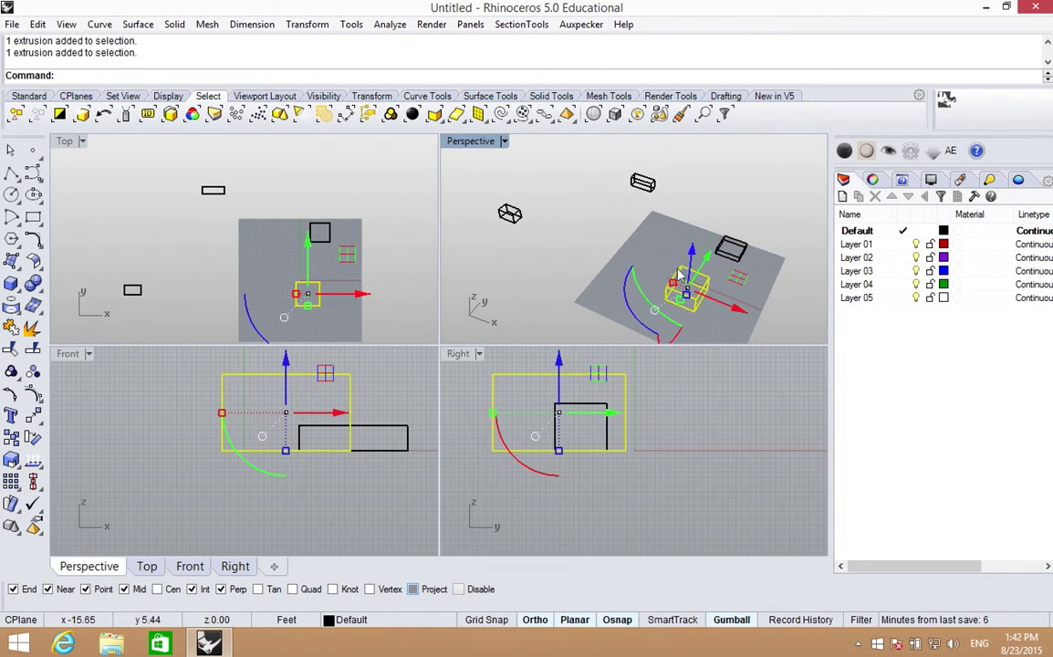
key(Escape)
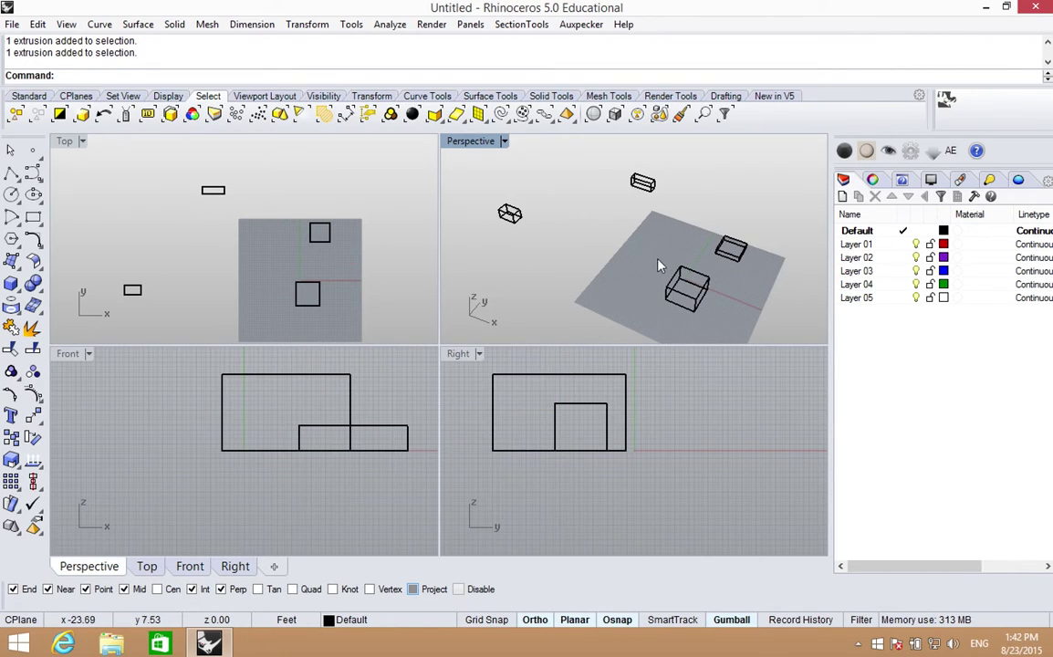
click(683, 280)
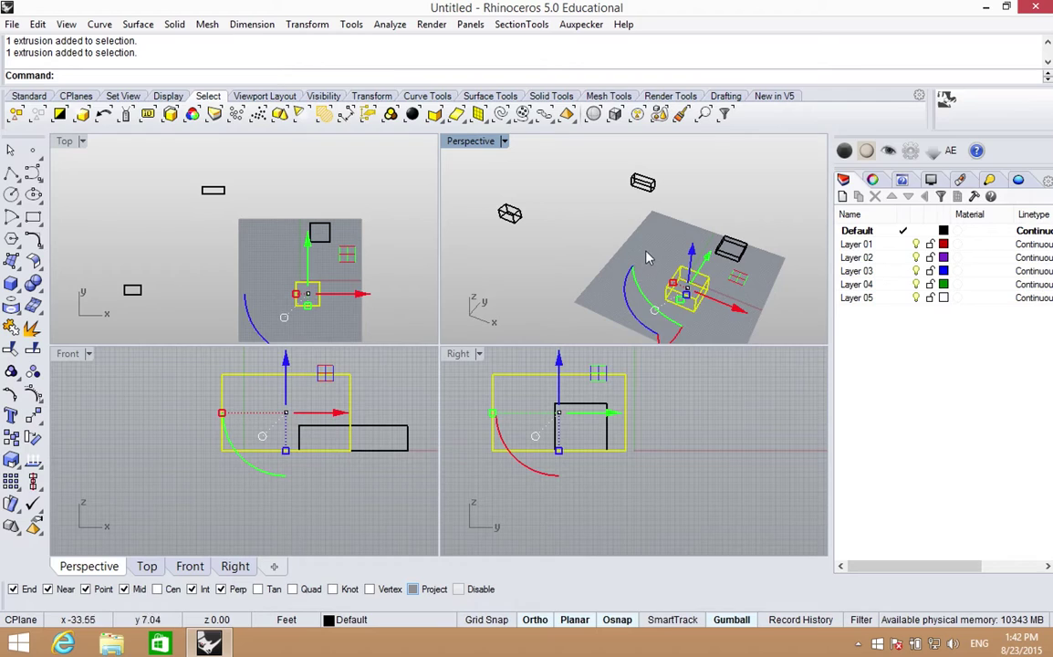
key(Escape)
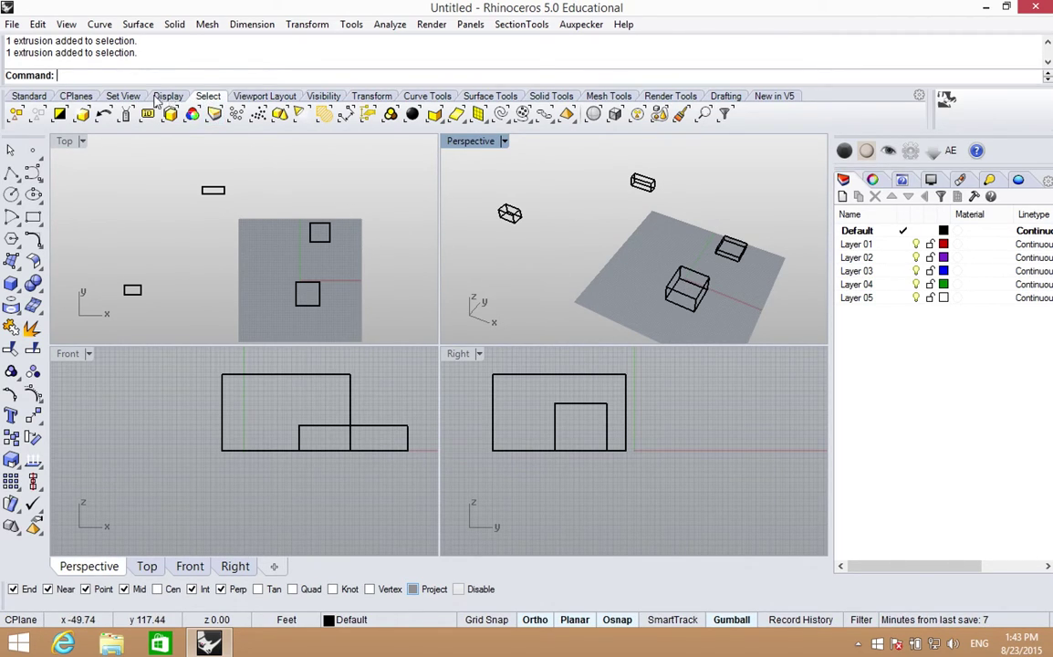
click(208, 97)
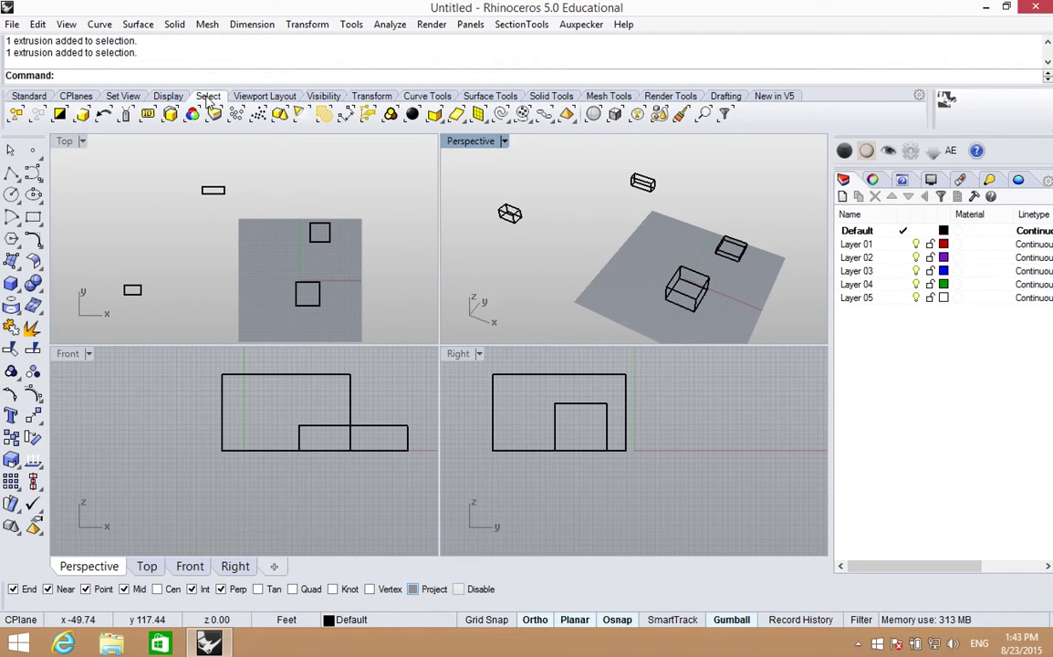
click(30, 96)
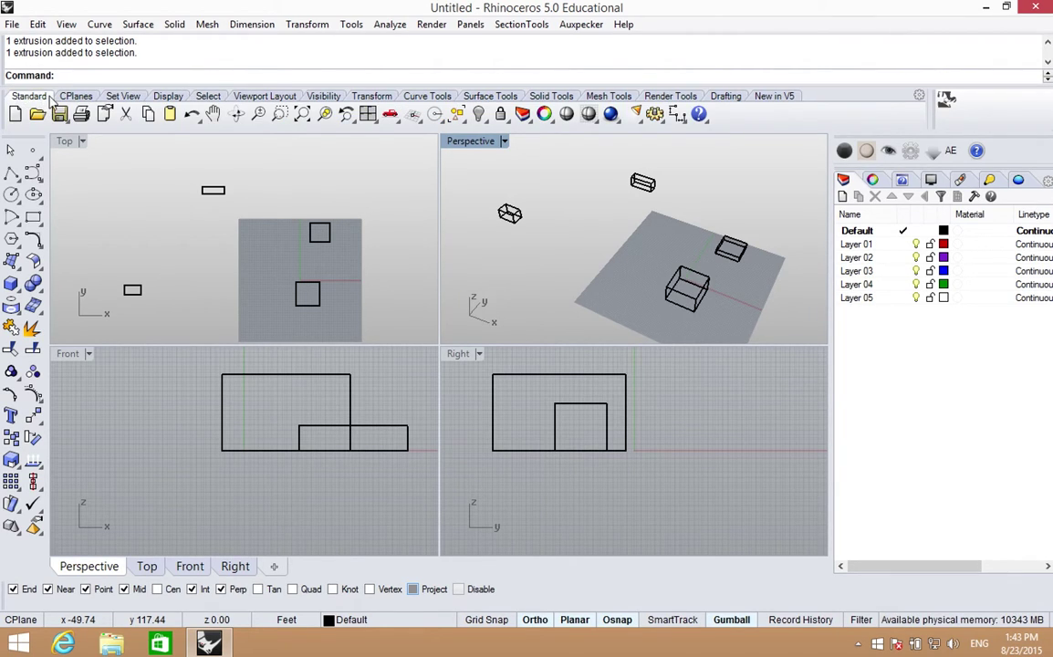
click(208, 96)
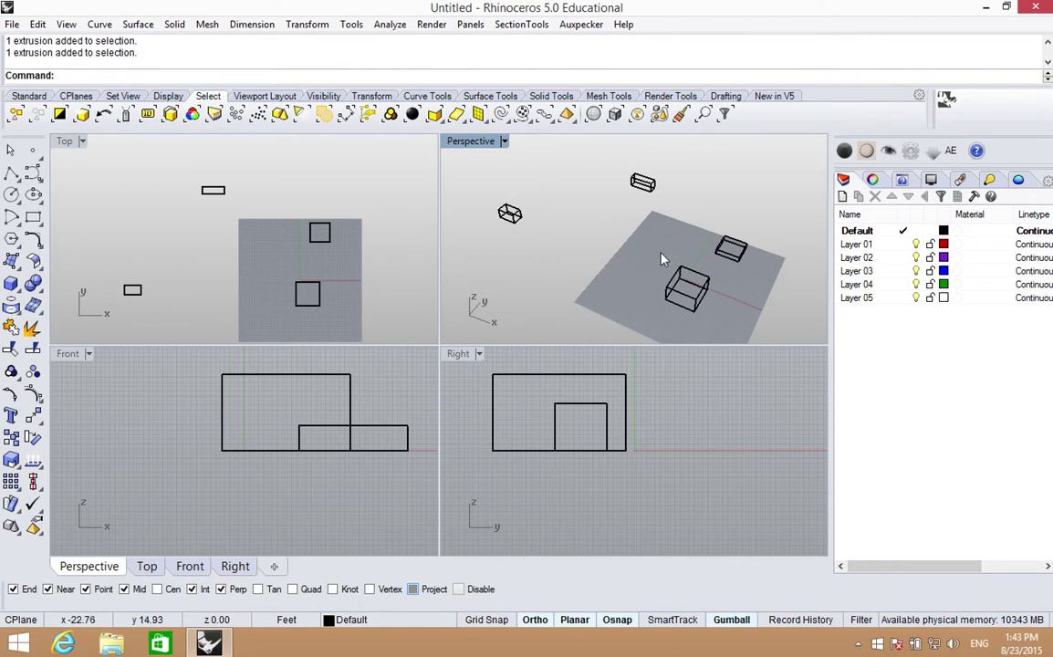
Click each box in turn to select it on its own, then clear the selection.
click(708, 292)
click(735, 253)
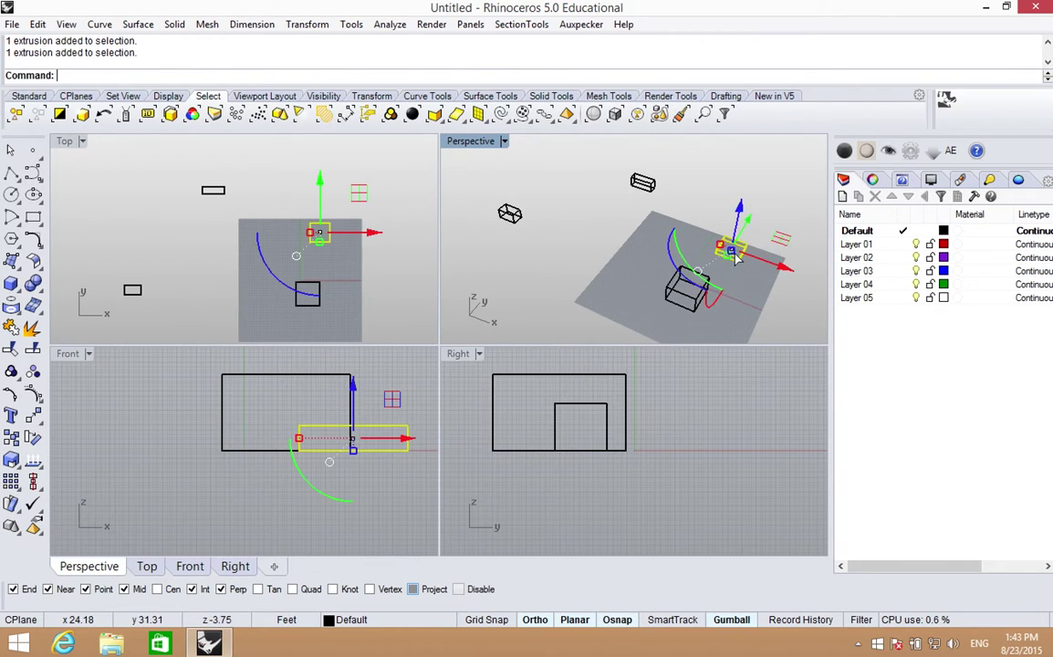
click(682, 288)
click(642, 184)
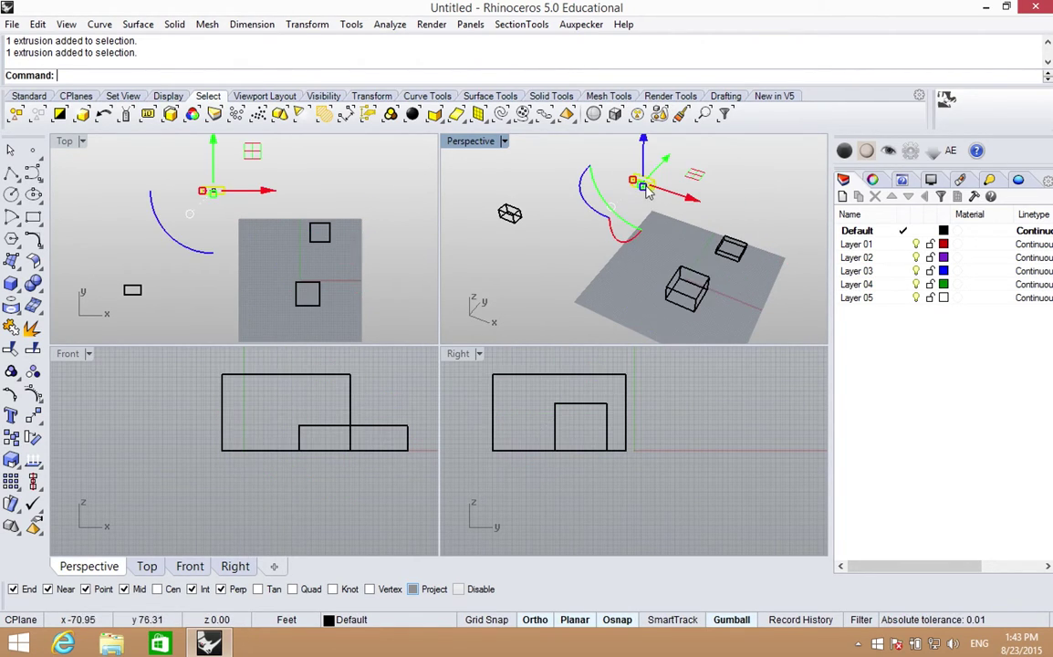
click(509, 213)
click(680, 290)
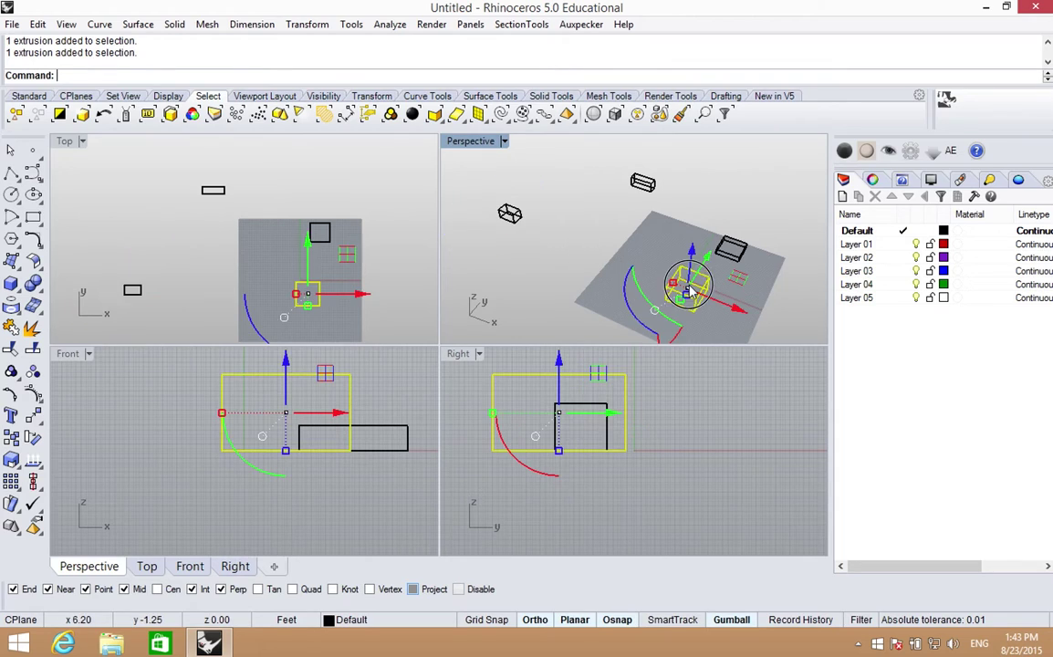
click(730, 251)
click(626, 270)
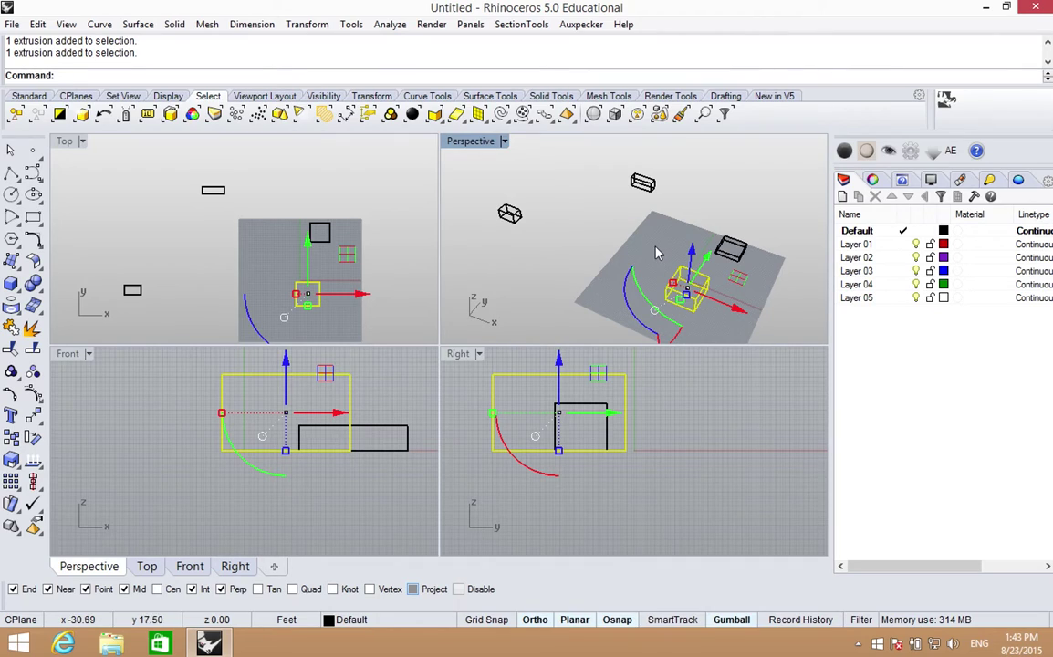
key(Escape)
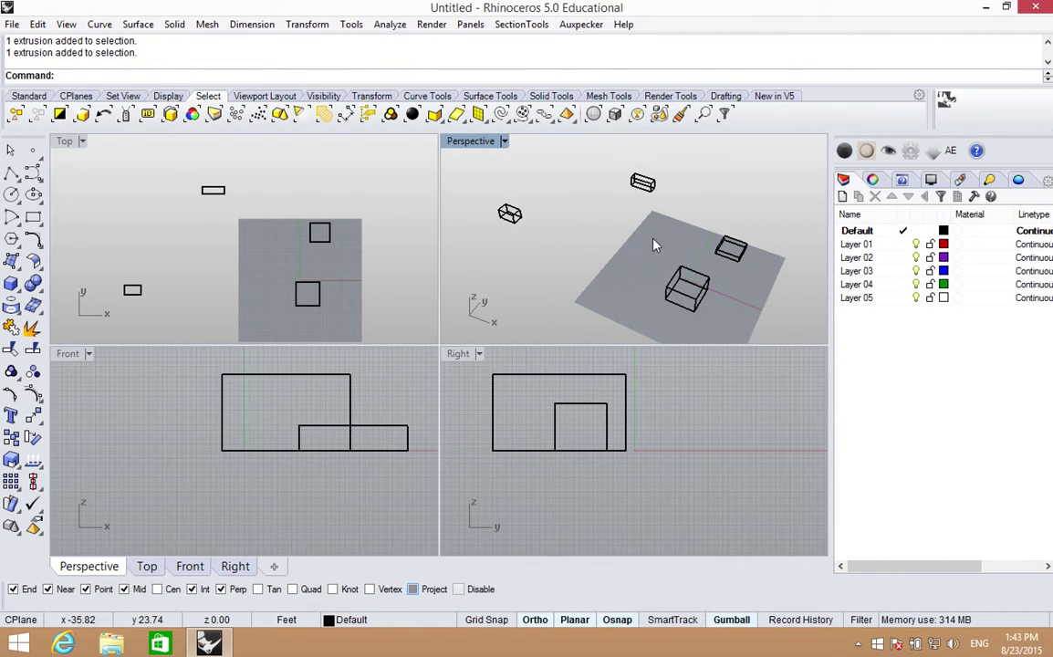
Select the large box and Shift-add the flat, small top and small left boxes.
click(682, 278)
click(720, 254)
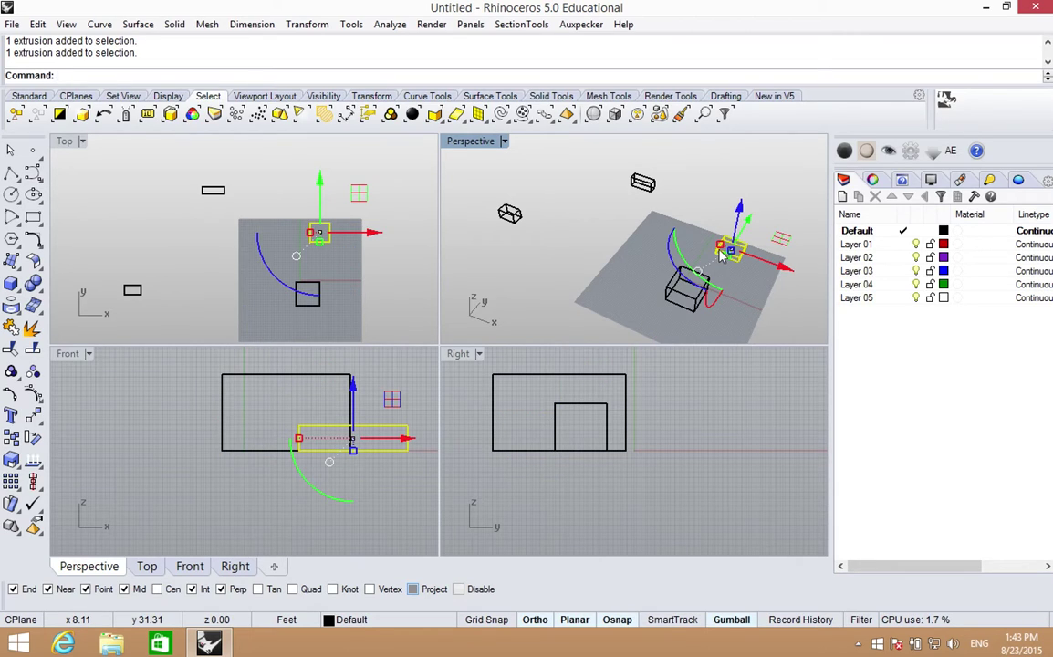
click(644, 184)
click(518, 217)
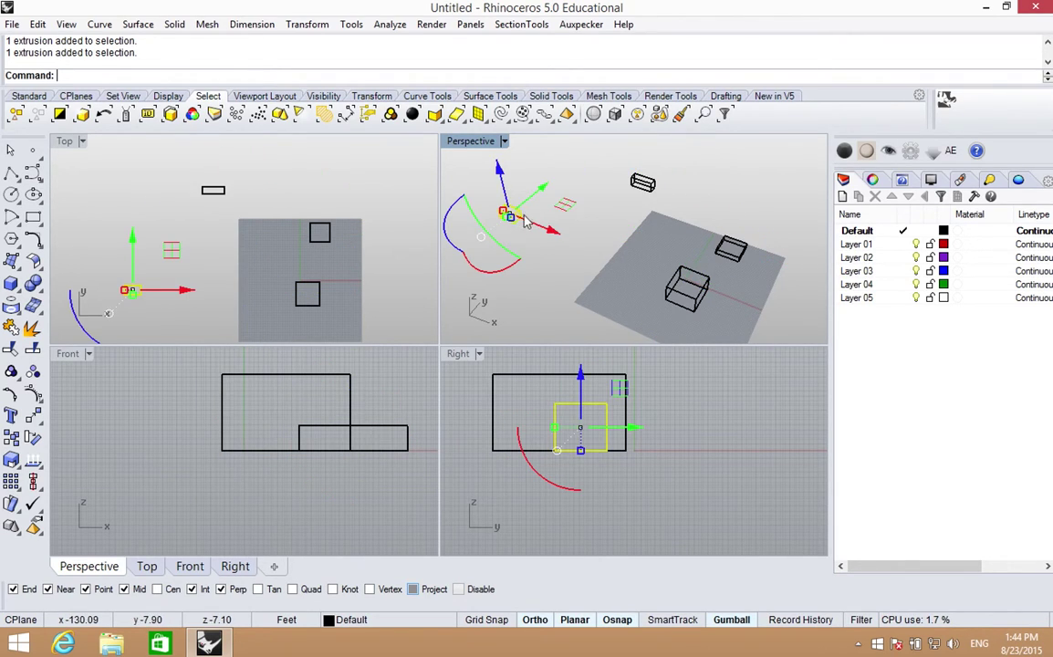
click(711, 304)
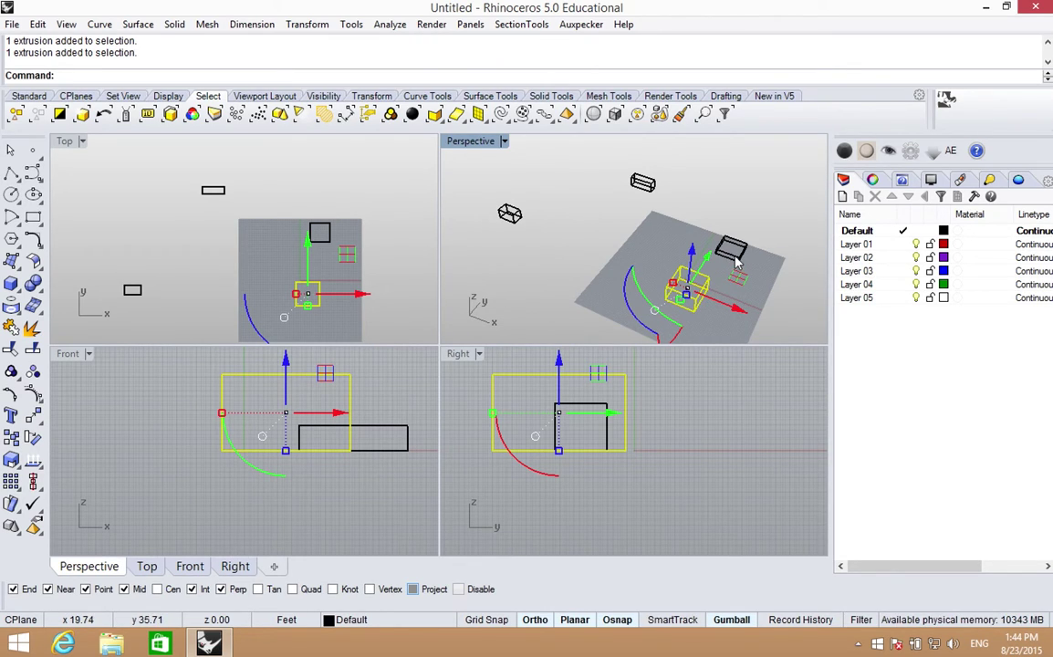
drag(737, 261, 737, 263)
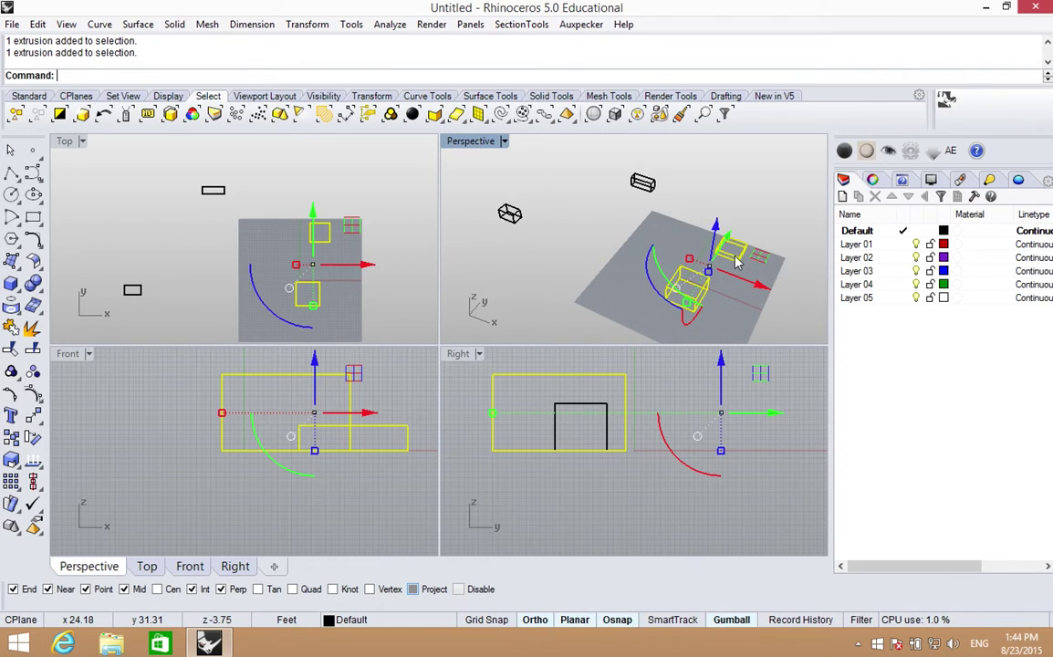
shift+click(643, 182)
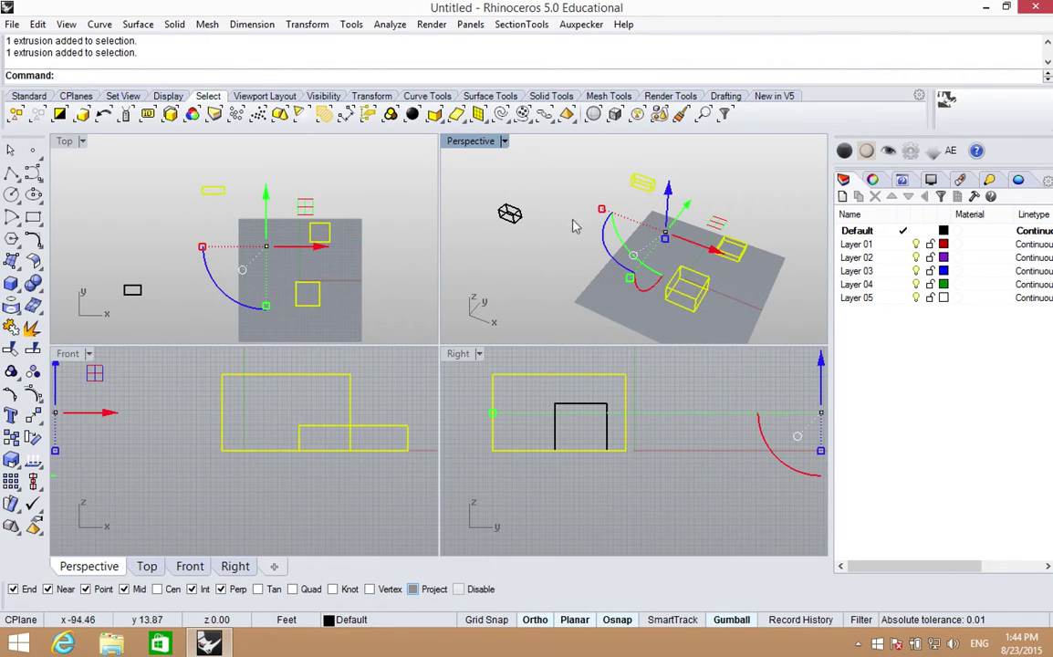
shift+click(500, 210)
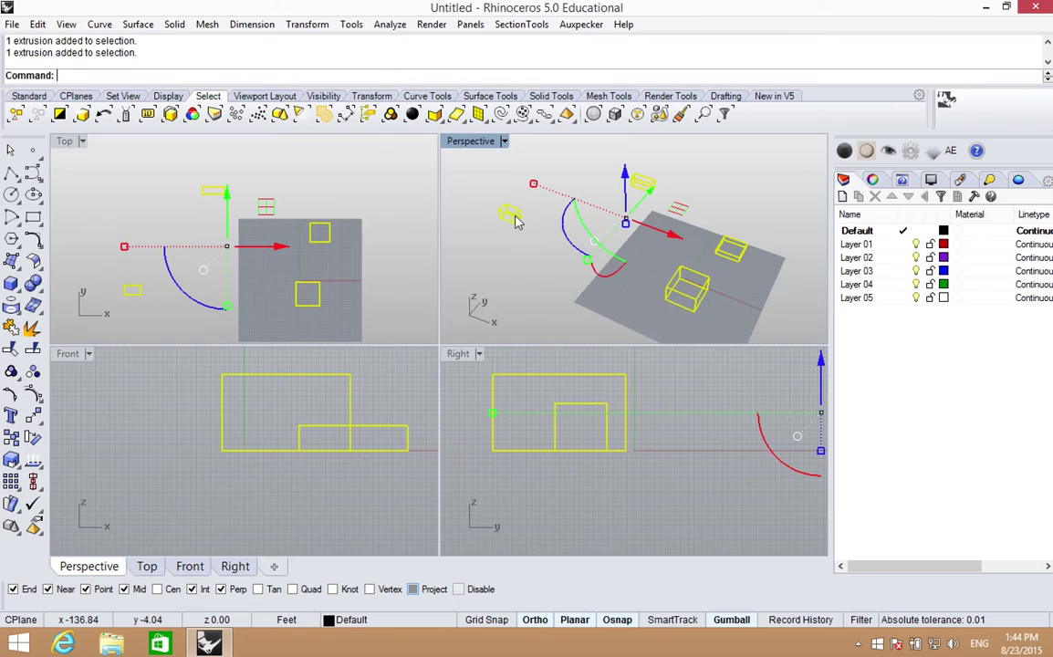
Clear the selection and repeat: large box, then Shift-add the flat, top and left boxes.
click(726, 307)
click(695, 302)
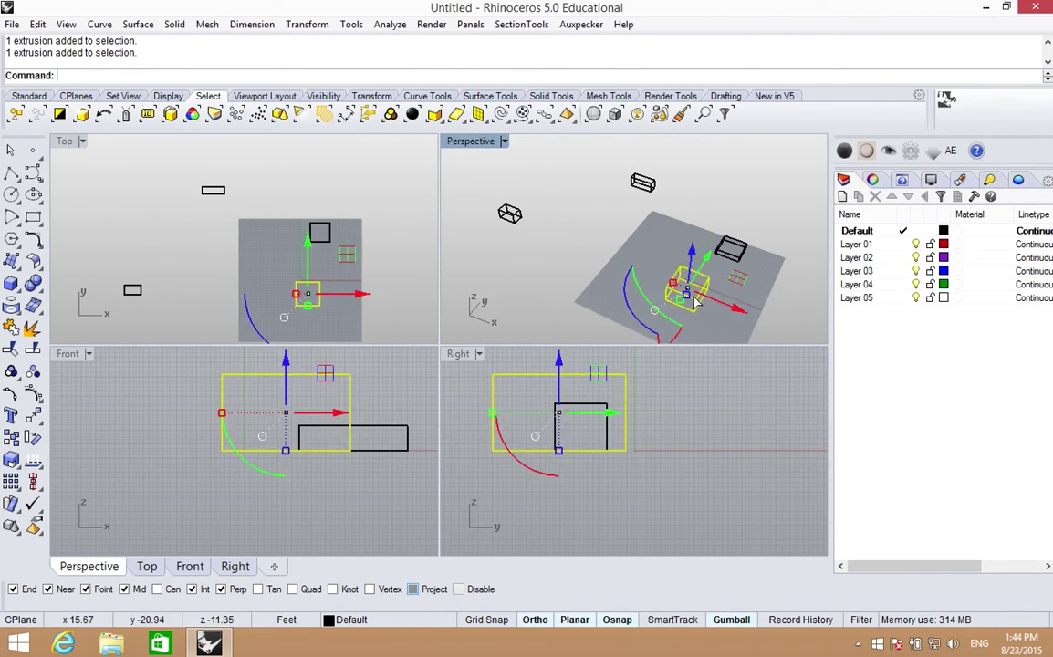
shift+click(735, 256)
shift+click(649, 187)
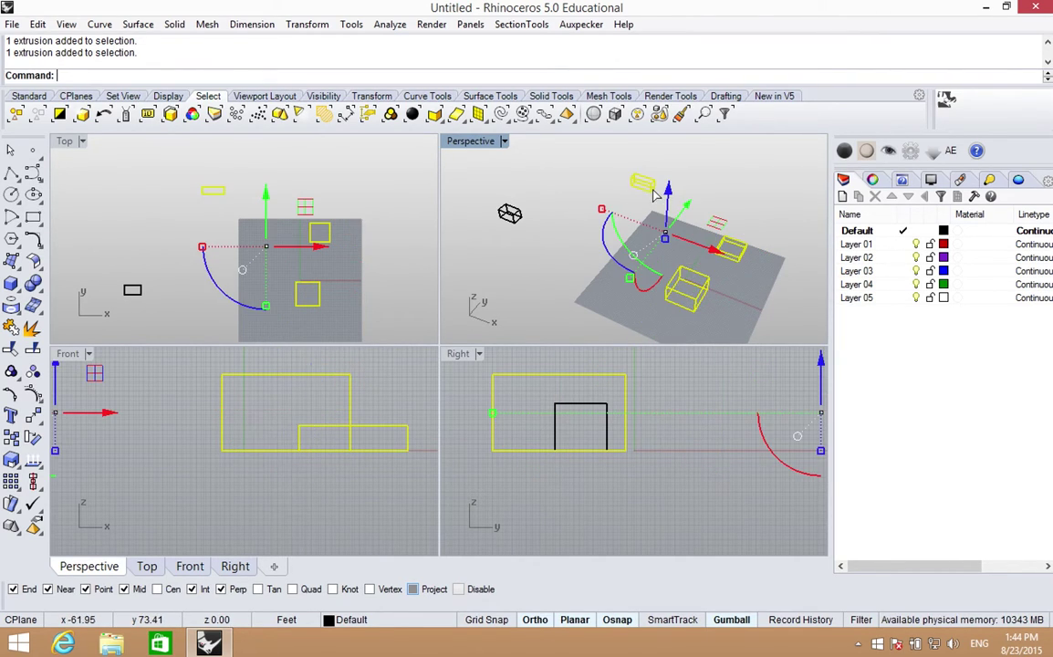
shift+click(507, 211)
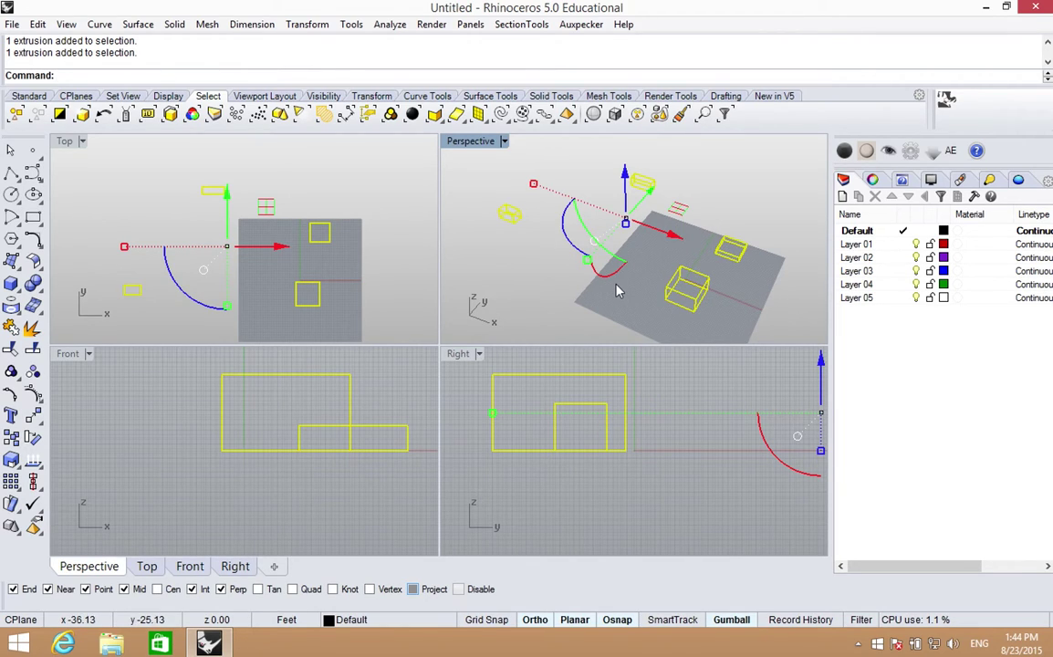
Ctrl-click the left, top and long boxes to remove them, re-add them, then remove them again.
ctrl+click(516, 221)
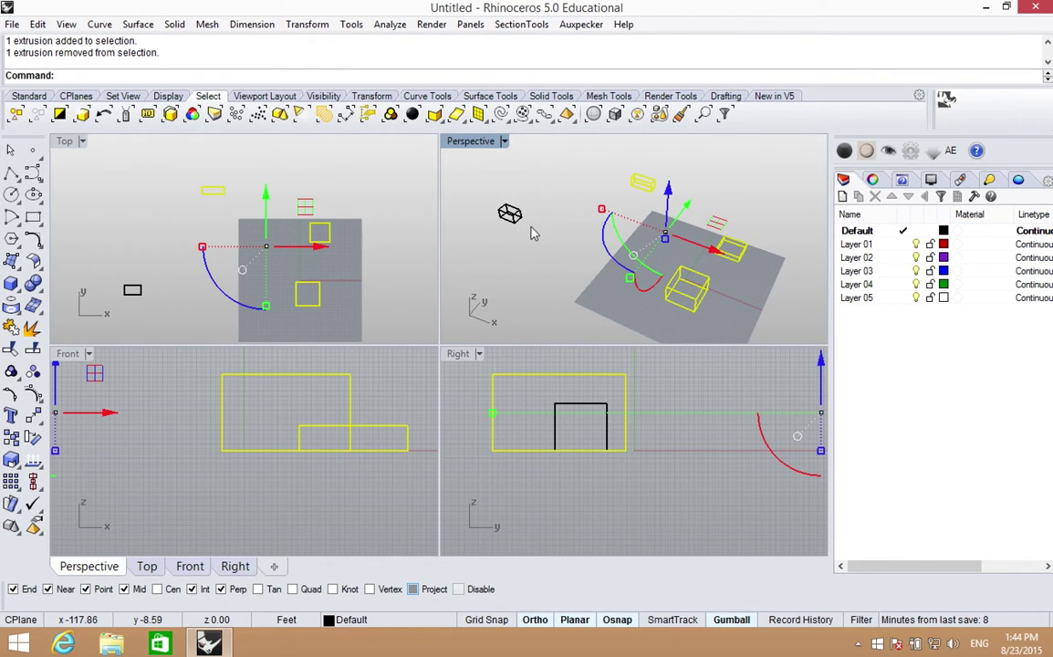
ctrl+click(642, 182)
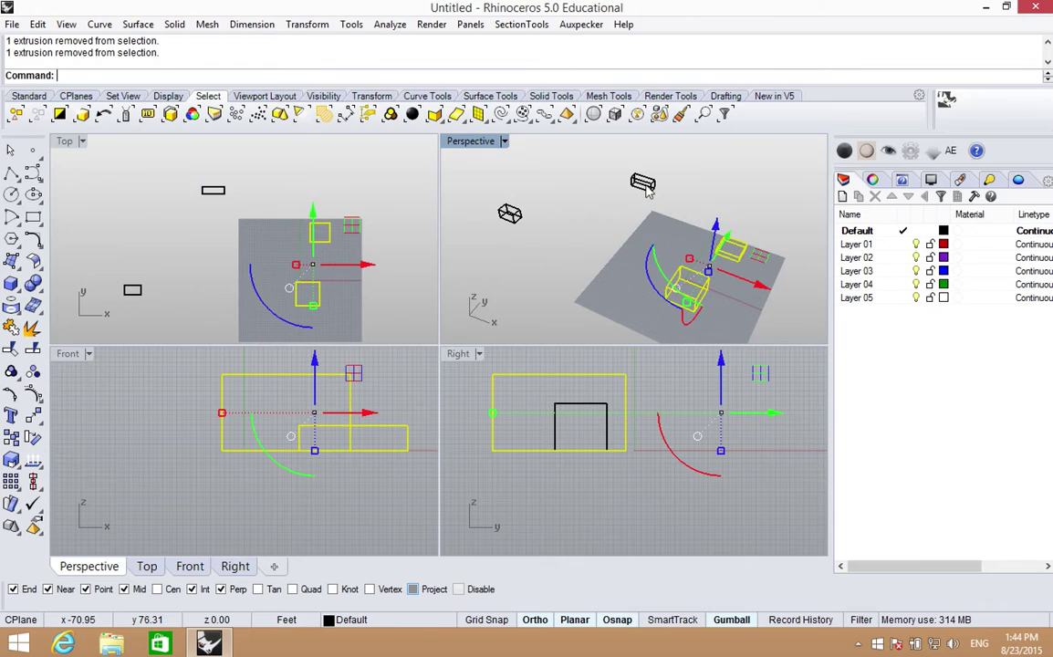
ctrl+click(741, 252)
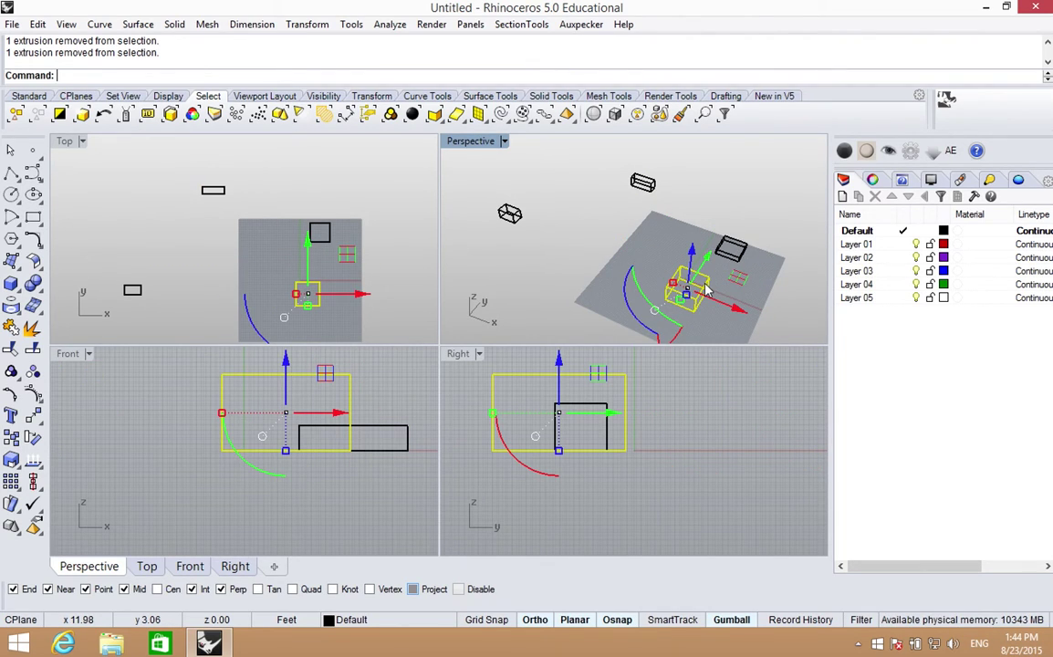
shift+click(723, 245)
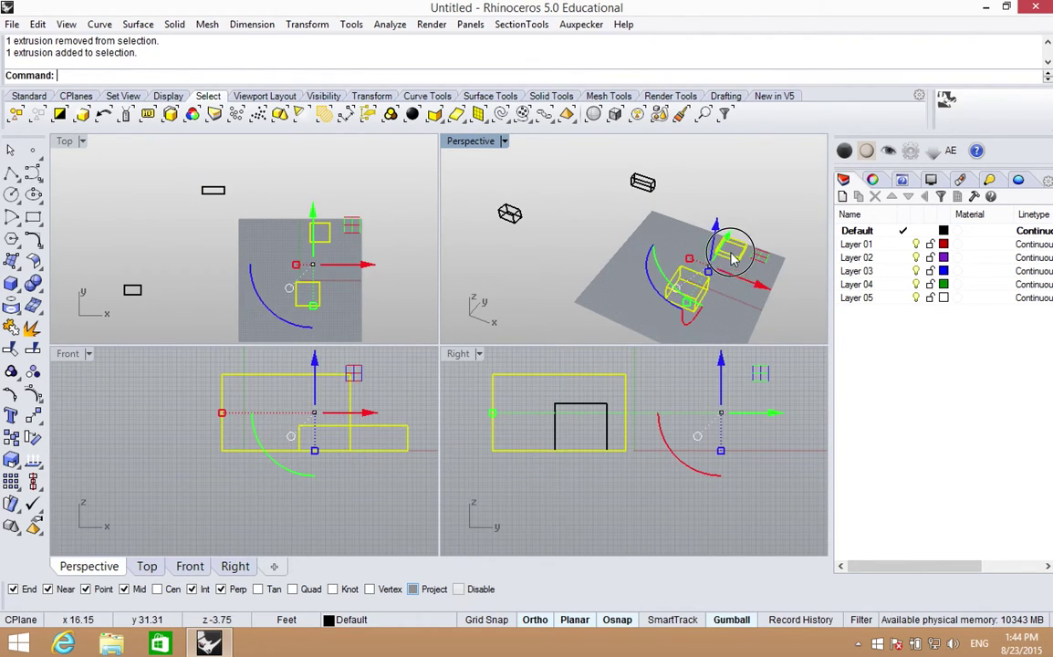
shift+click(638, 182)
shift+click(513, 217)
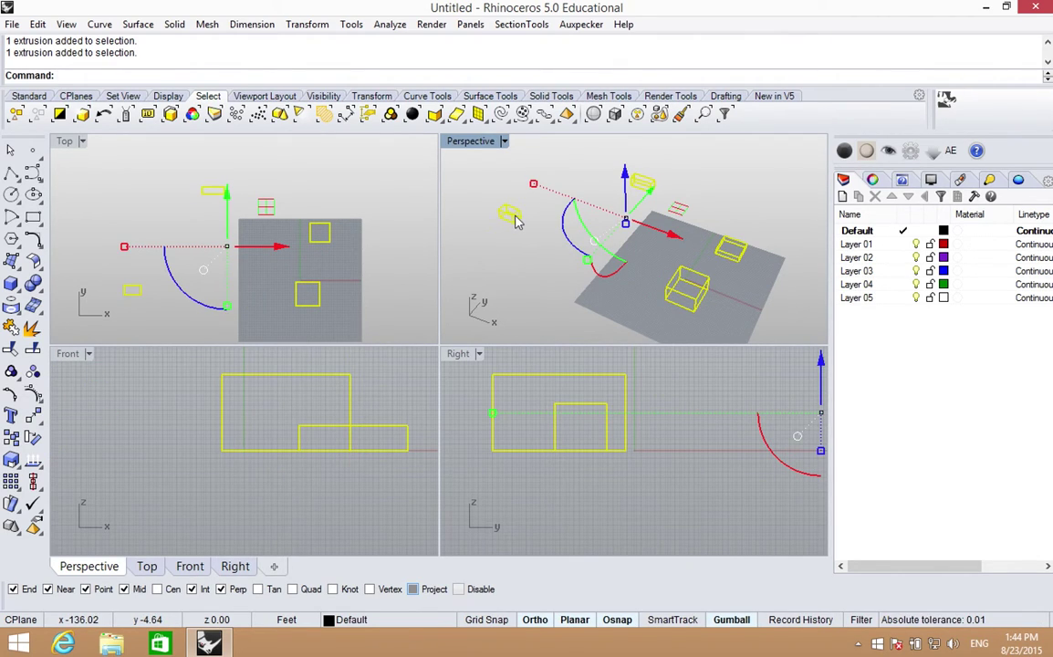
ctrl+click(516, 222)
ctrl+click(641, 189)
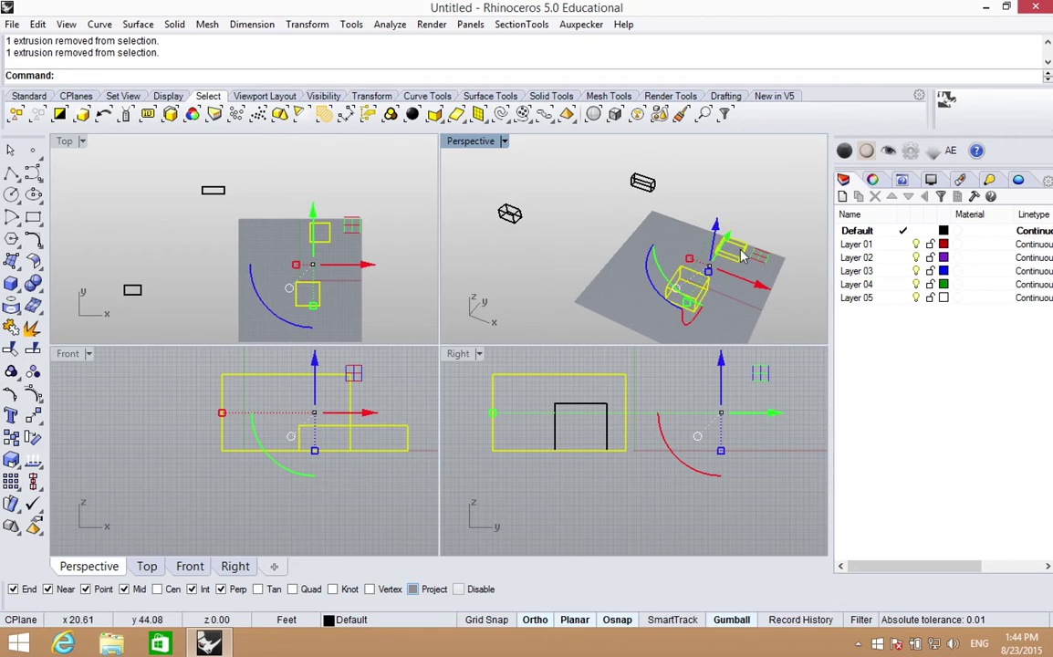
ctrl+click(722, 245)
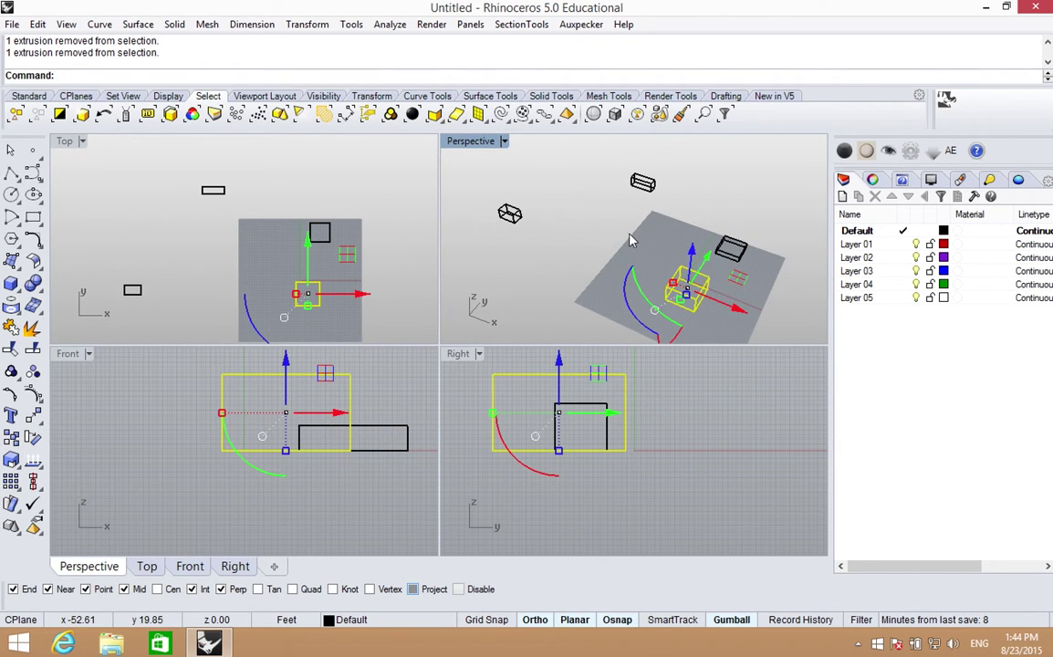
Clear the selection, then try a left-to-right window and a right-to-left crossing window in Top.
key(Escape)
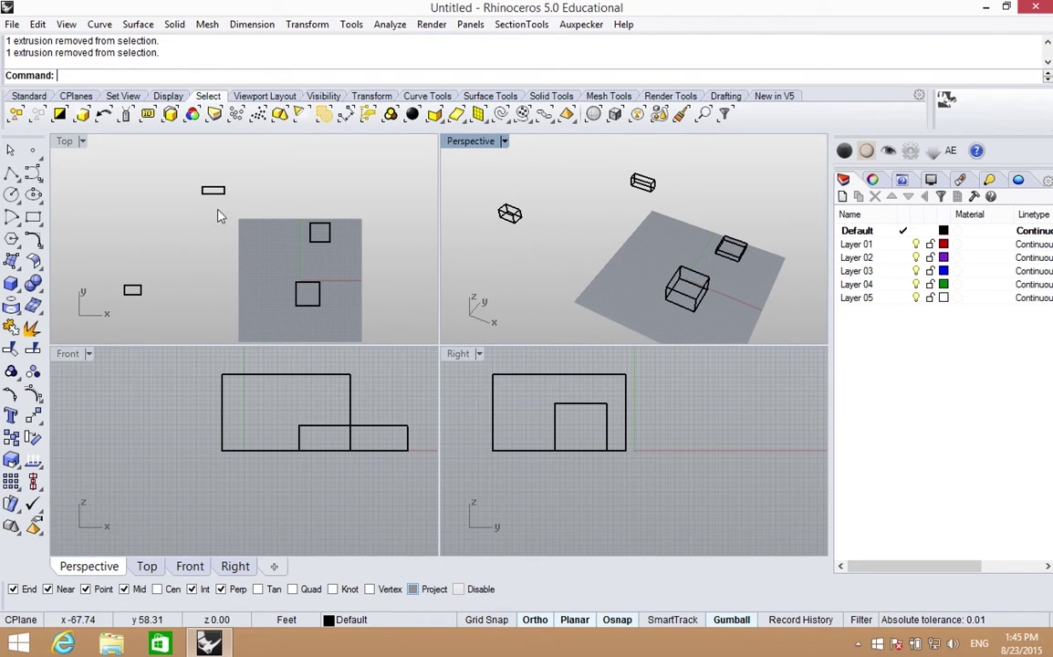
drag(218, 210, 398, 331)
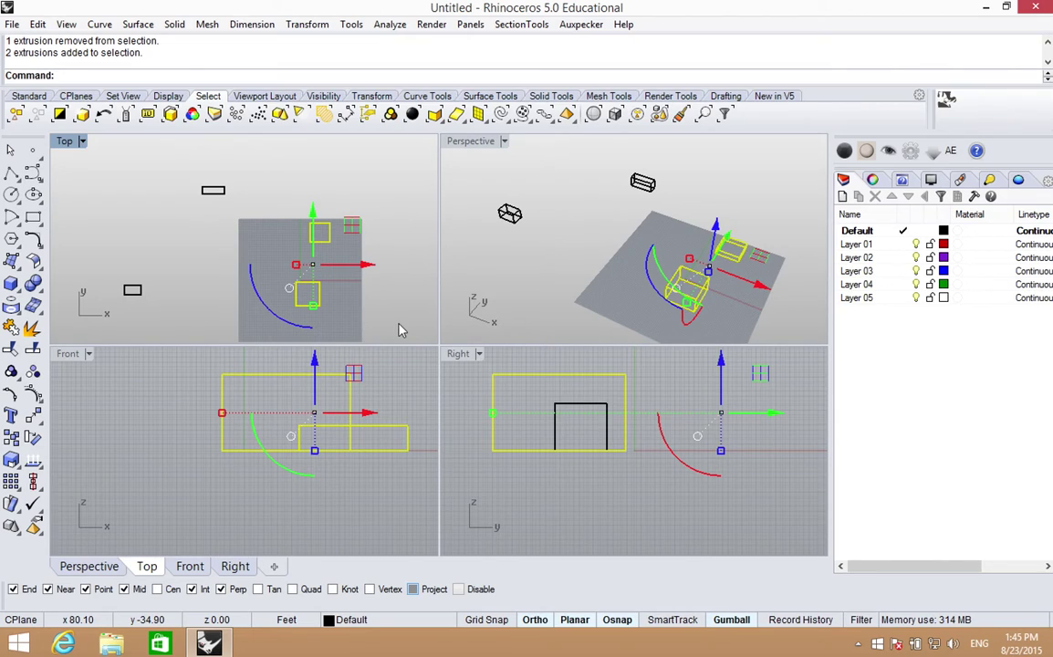
key(Escape)
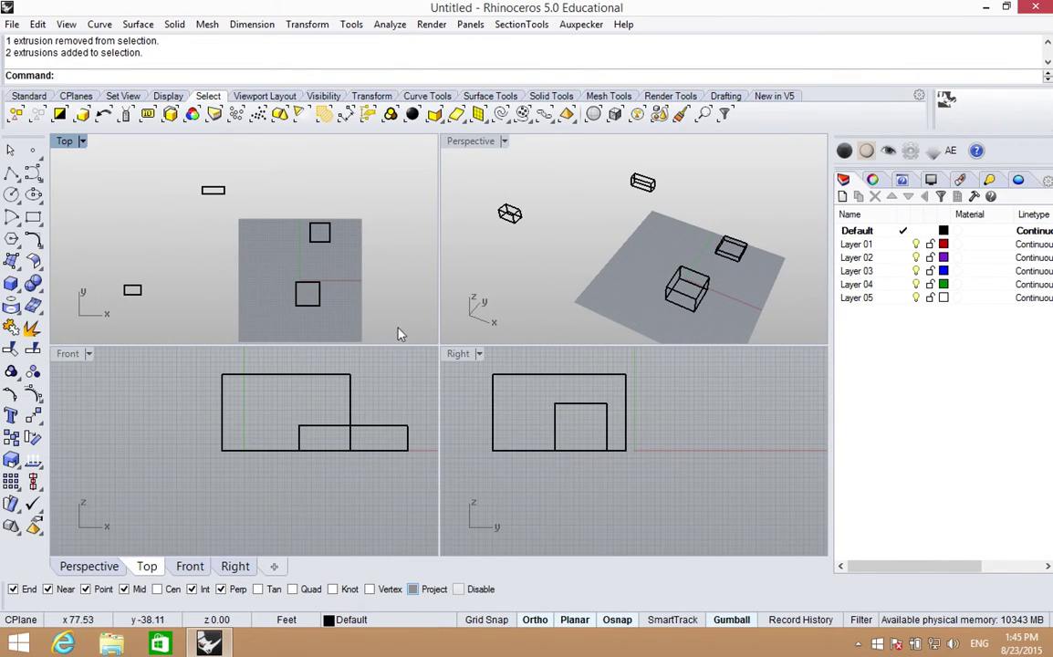
drag(406, 334, 228, 217)
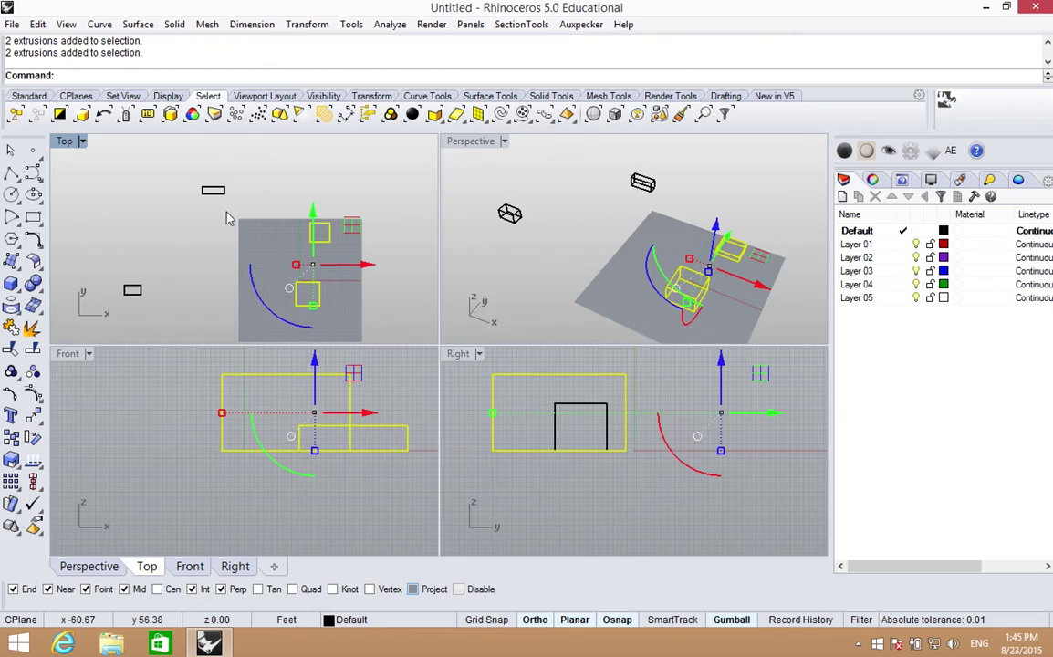
click(235, 251)
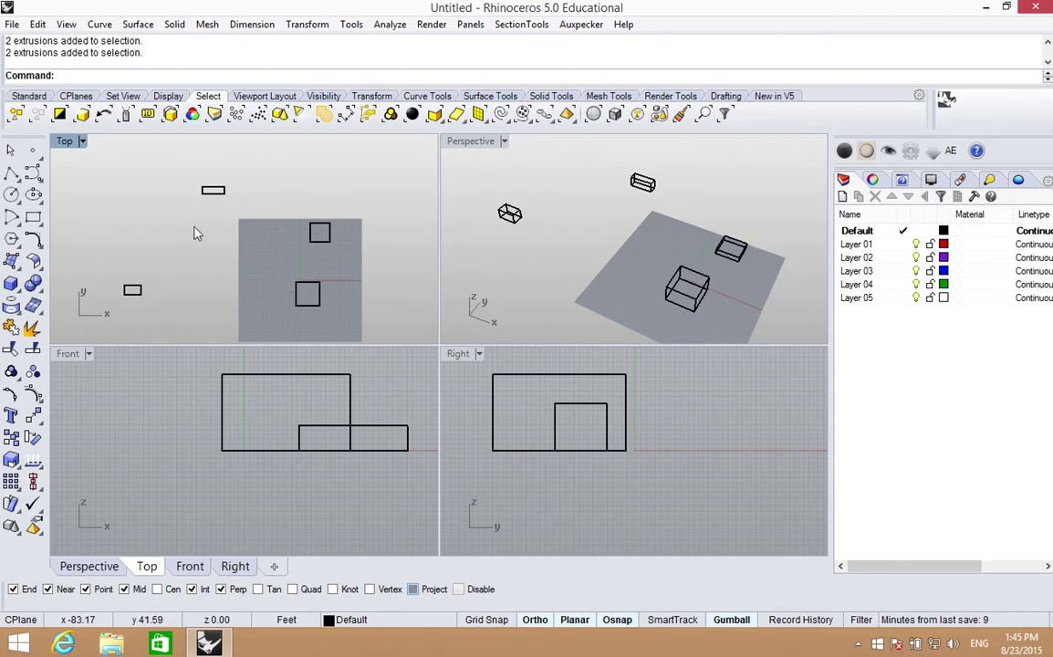
Redraw the window in Top so only the fully enclosed lower square box is selected.
drag(217, 230, 380, 328)
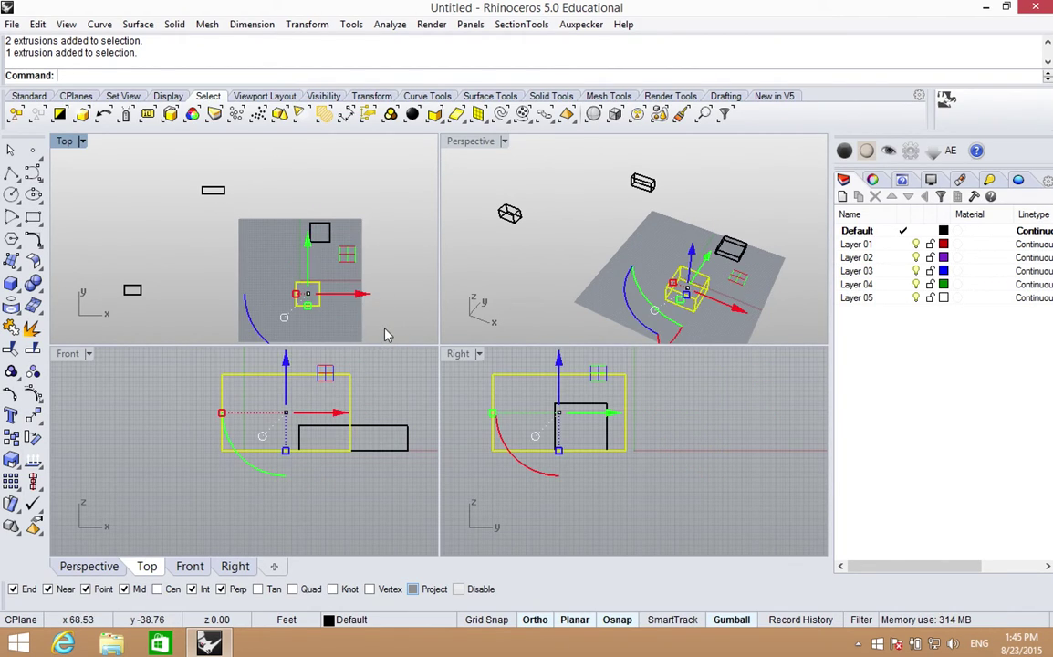
click(230, 260)
drag(216, 229, 371, 323)
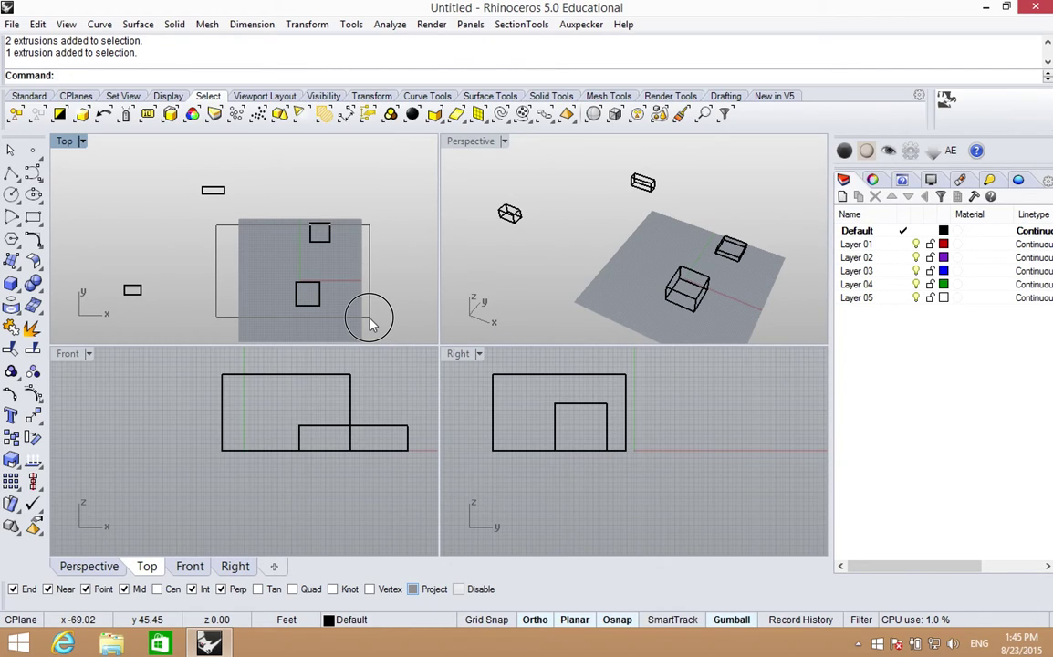
drag(371, 323, 370, 323)
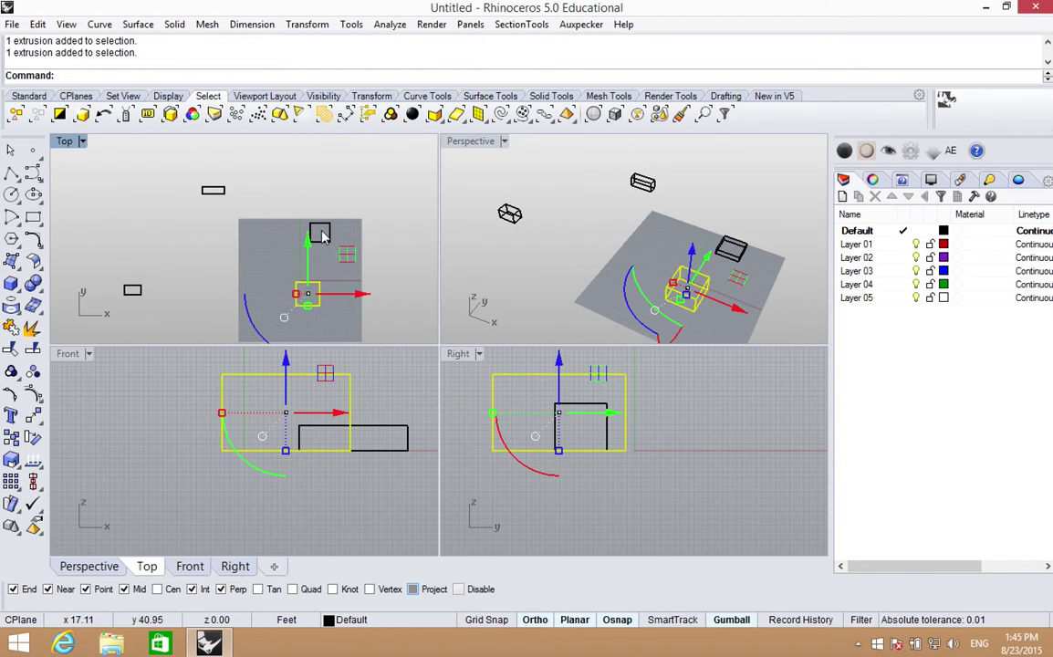
Maximize the Top viewport, deselect the box and nudge the view into position.
double_click(66, 141)
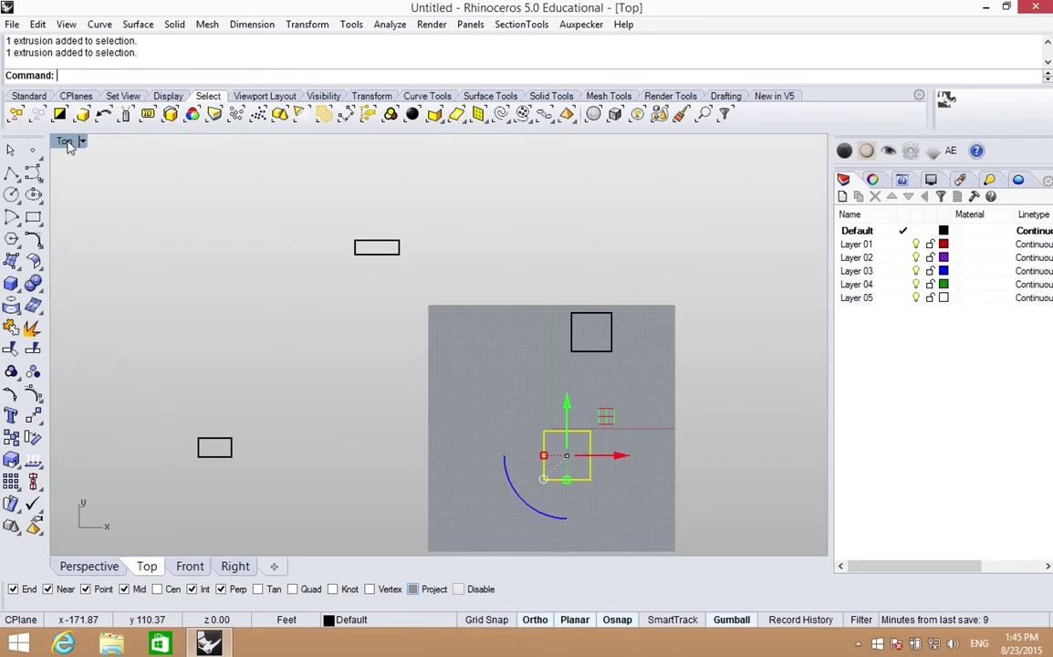
click(488, 383)
right_drag(502, 376, 490, 336)
scroll(495, 347, down, 2)
scroll(495, 348, up, 3)
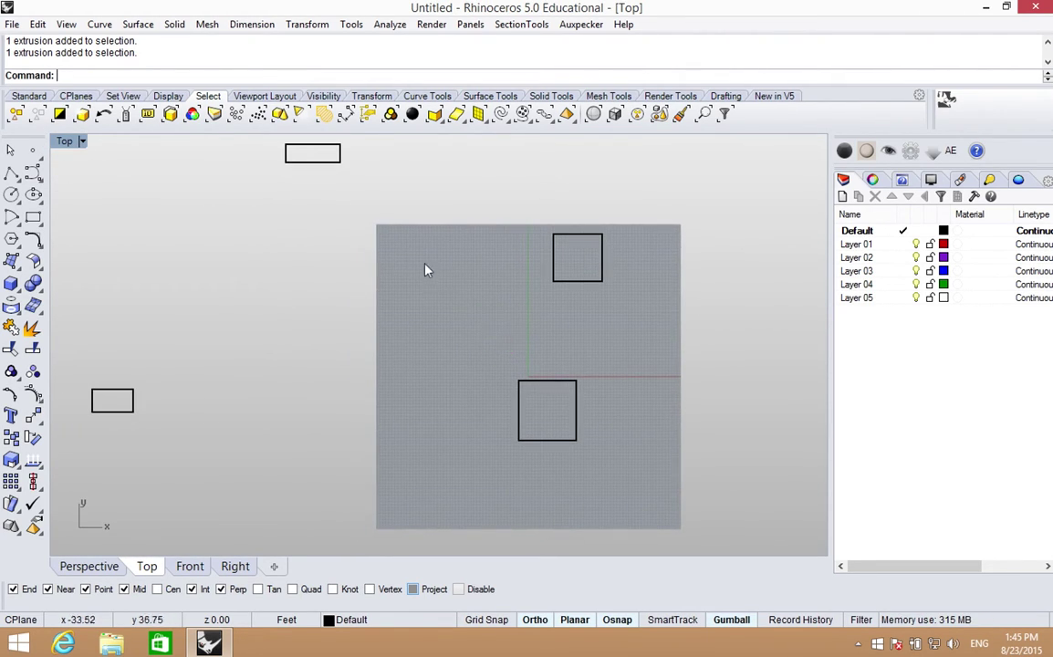
Window-select the lower square box, then both square boxes, then crossing-select from bottom right.
drag(327, 254, 695, 486)
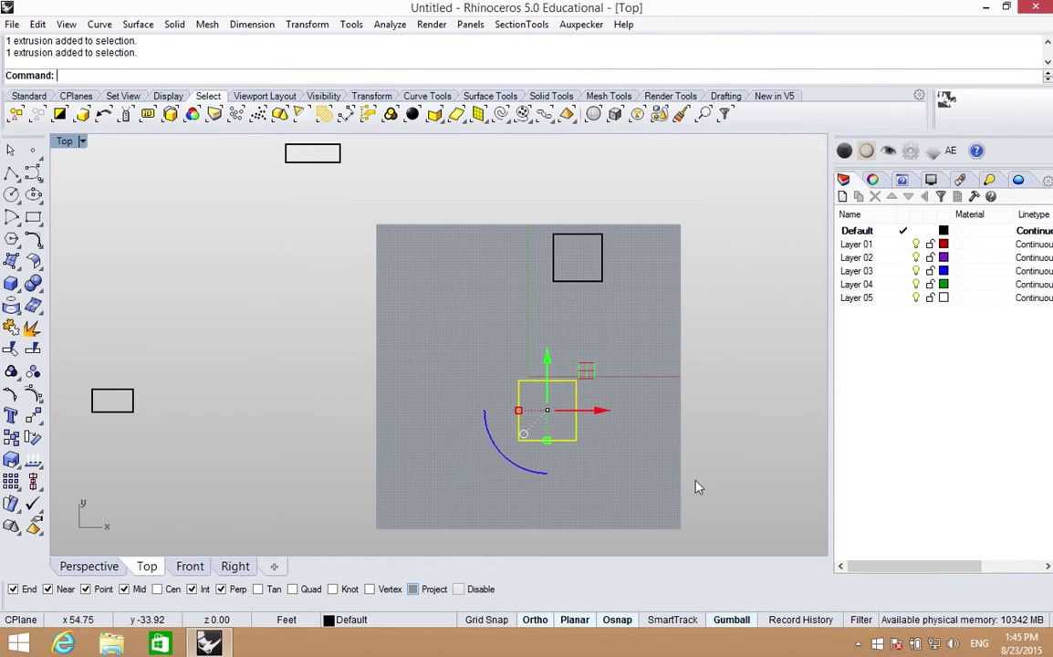
click(493, 329)
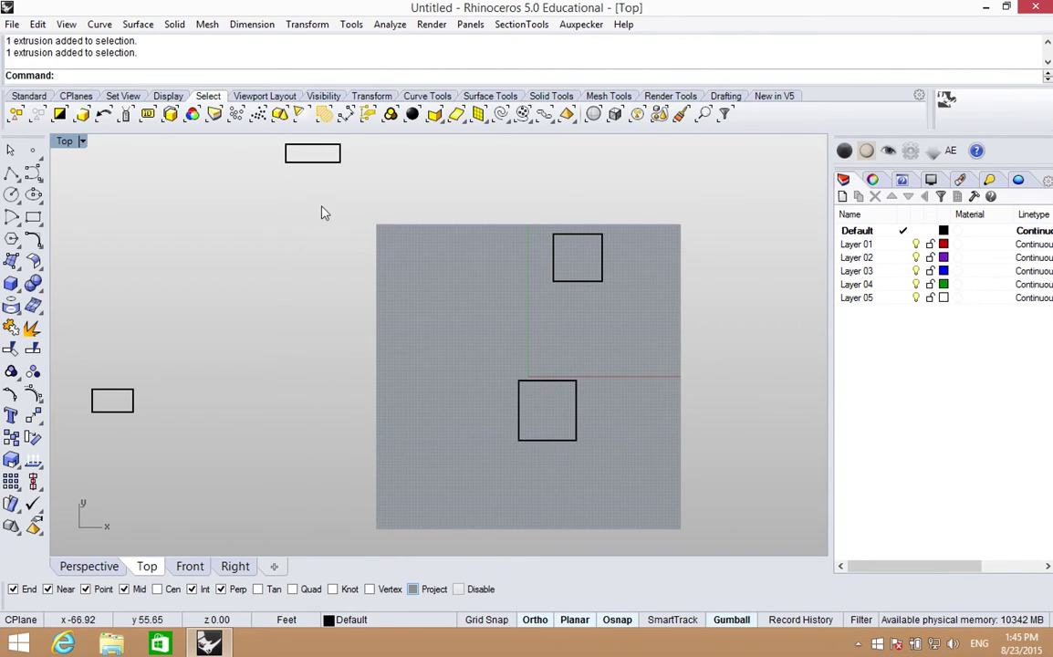
drag(301, 204, 725, 497)
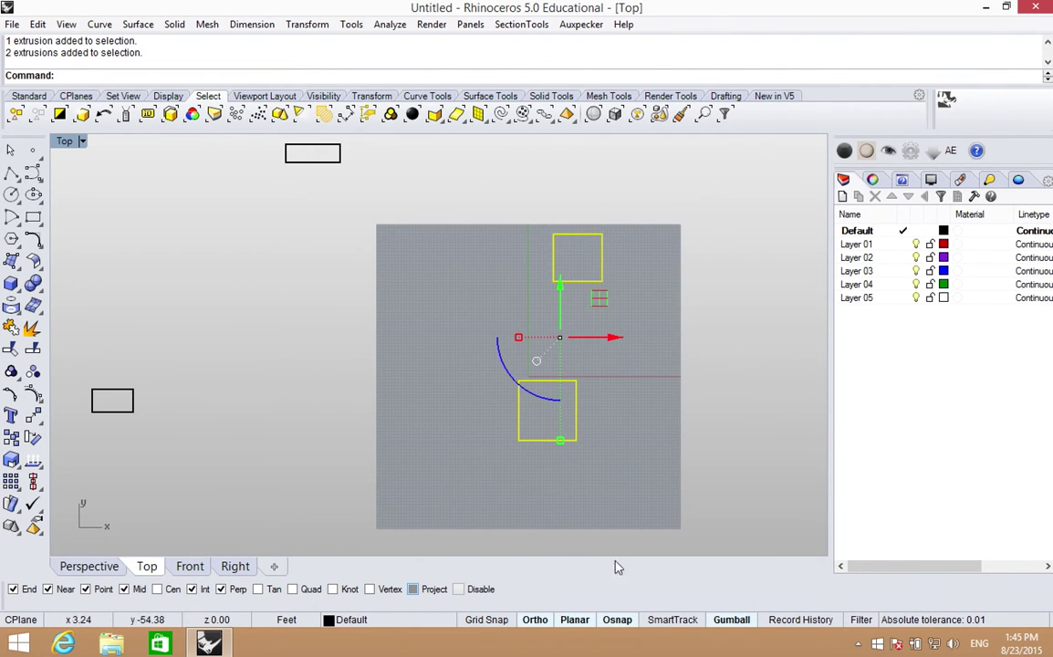
click(444, 301)
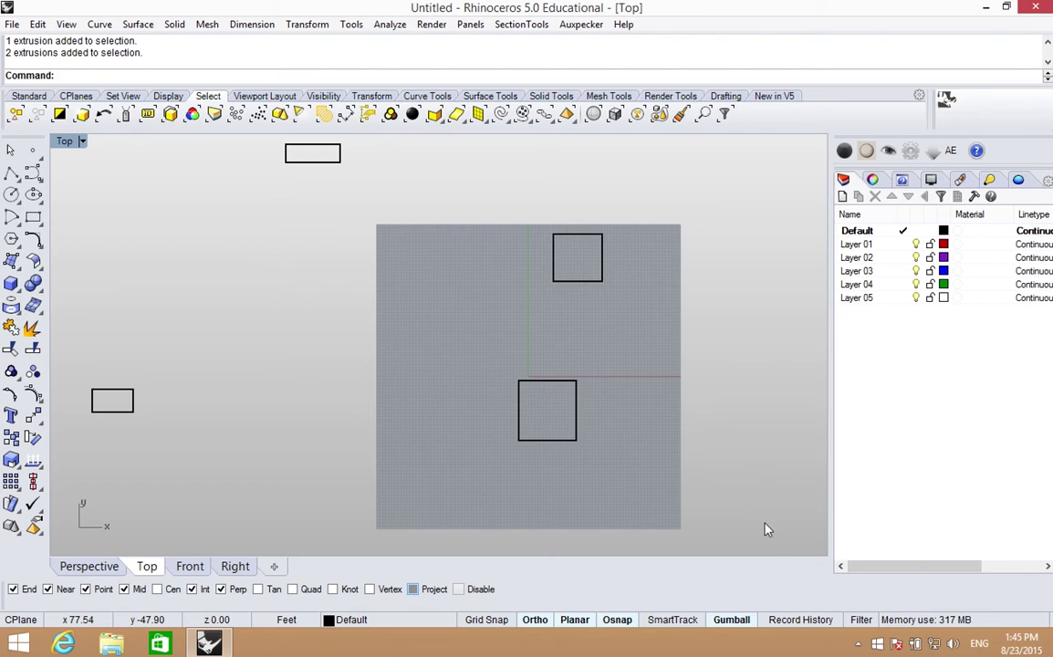
drag(765, 523, 439, 268)
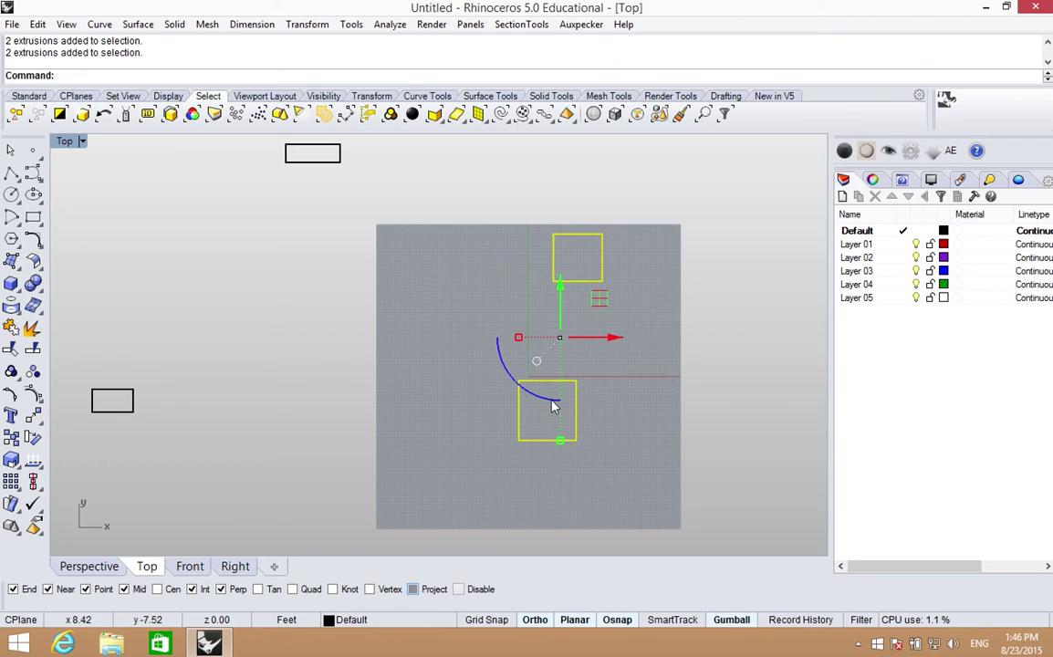
click(462, 297)
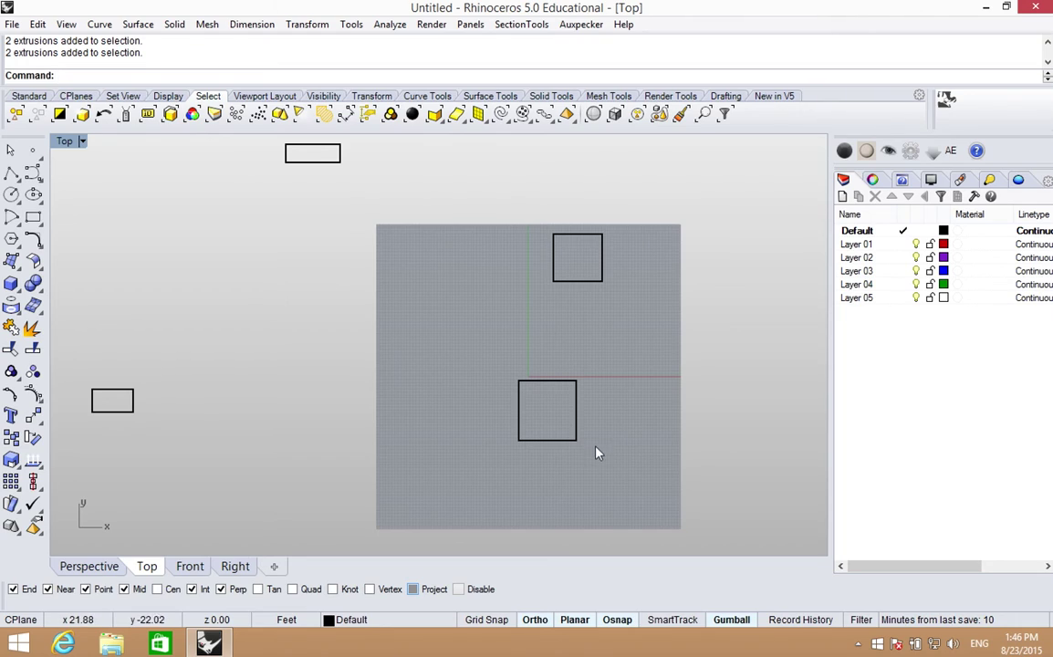
Window-select both square boxes, crossing-select three boxes, then window-select again and deselect all.
drag(465, 193, 644, 491)
click(646, 486)
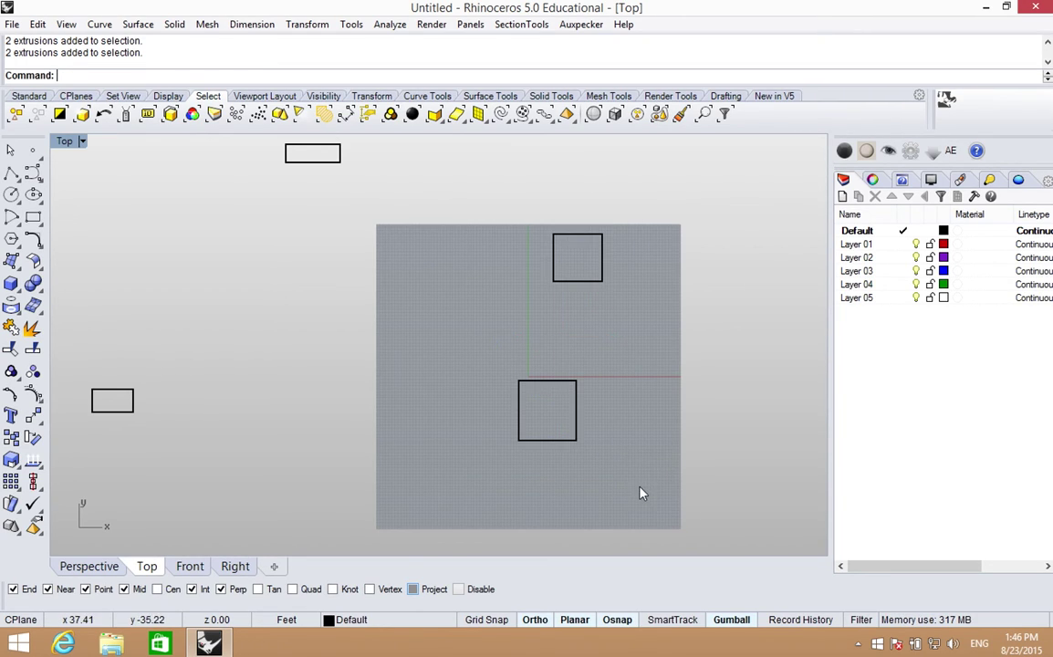
drag(618, 454, 321, 157)
click(418, 314)
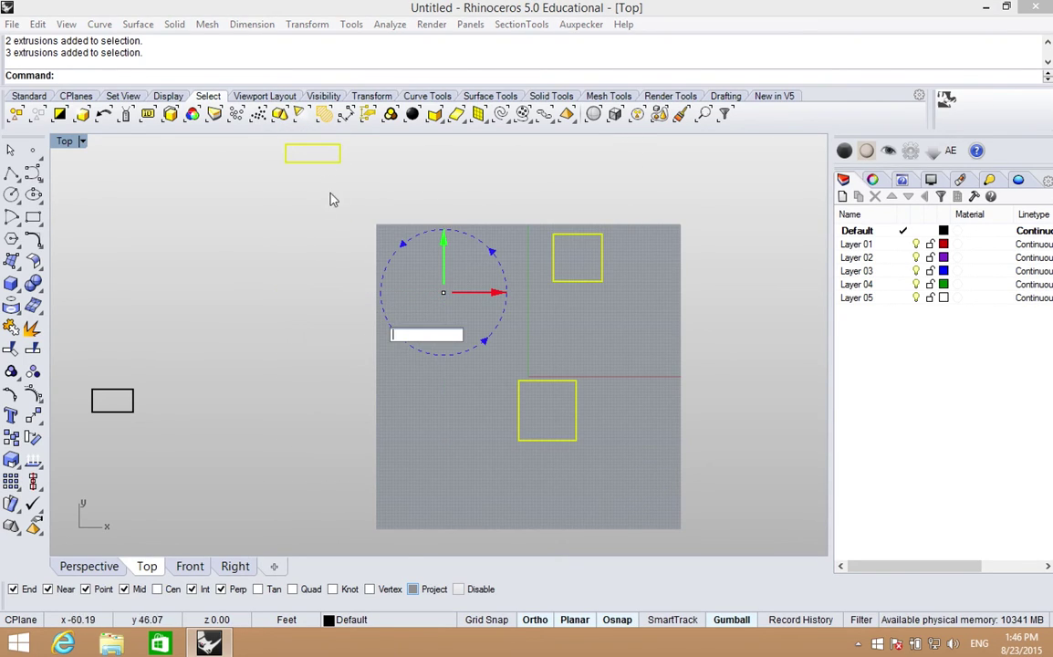
key(Escape)
key(Escape)
drag(312, 136, 651, 482)
click(652, 482)
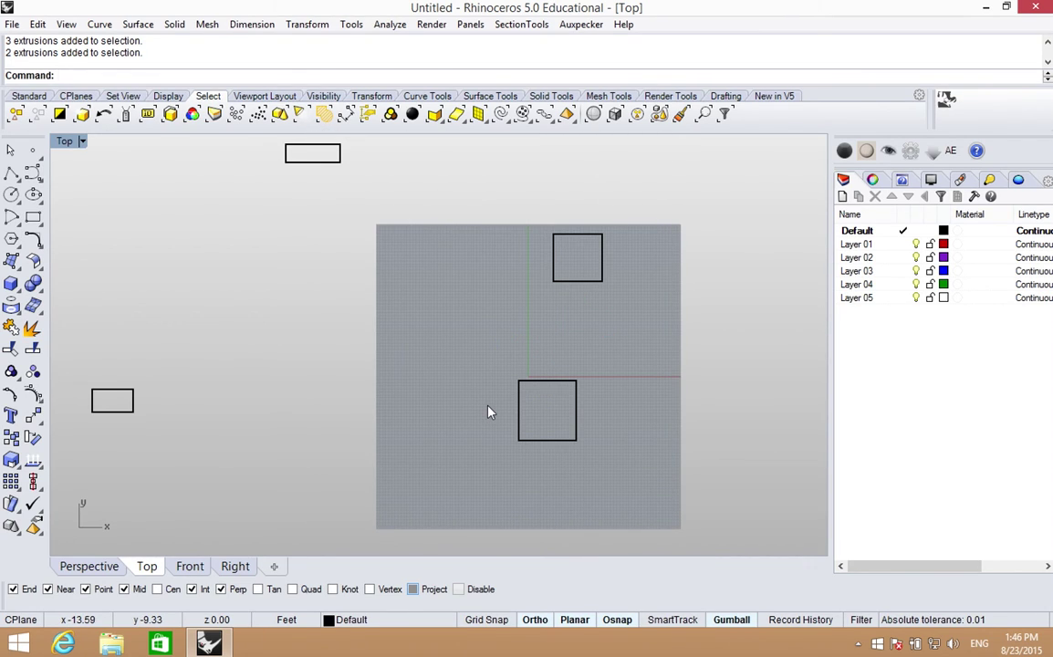
Zoom out in the maximized Top viewport and restore the Top, Perspective, Front and Right layout.
scroll(487, 412, down, 2)
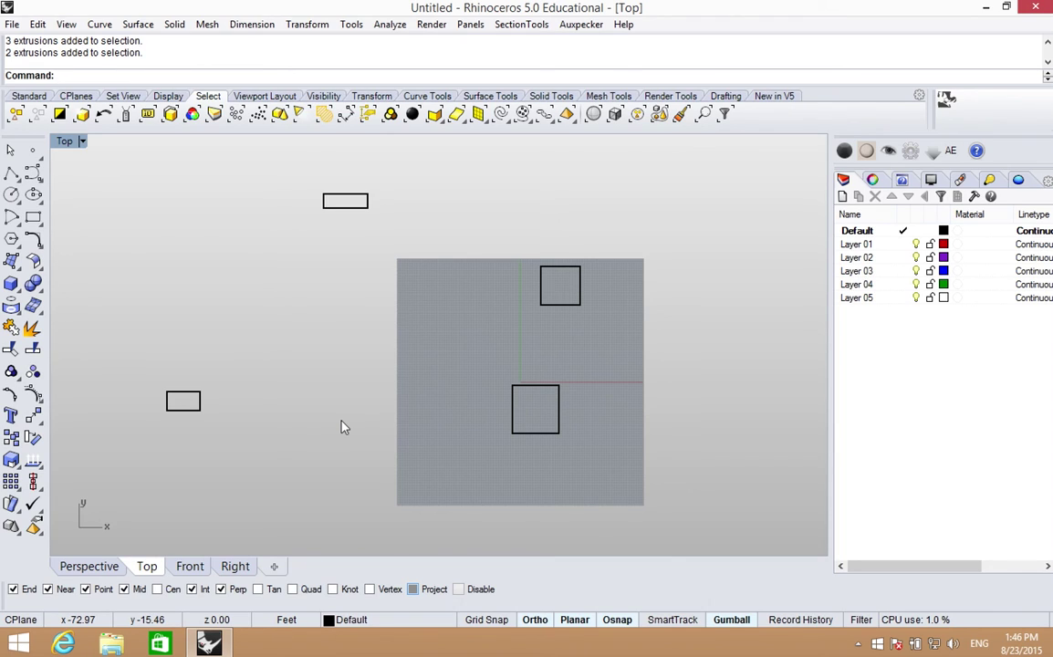
double_click(65, 144)
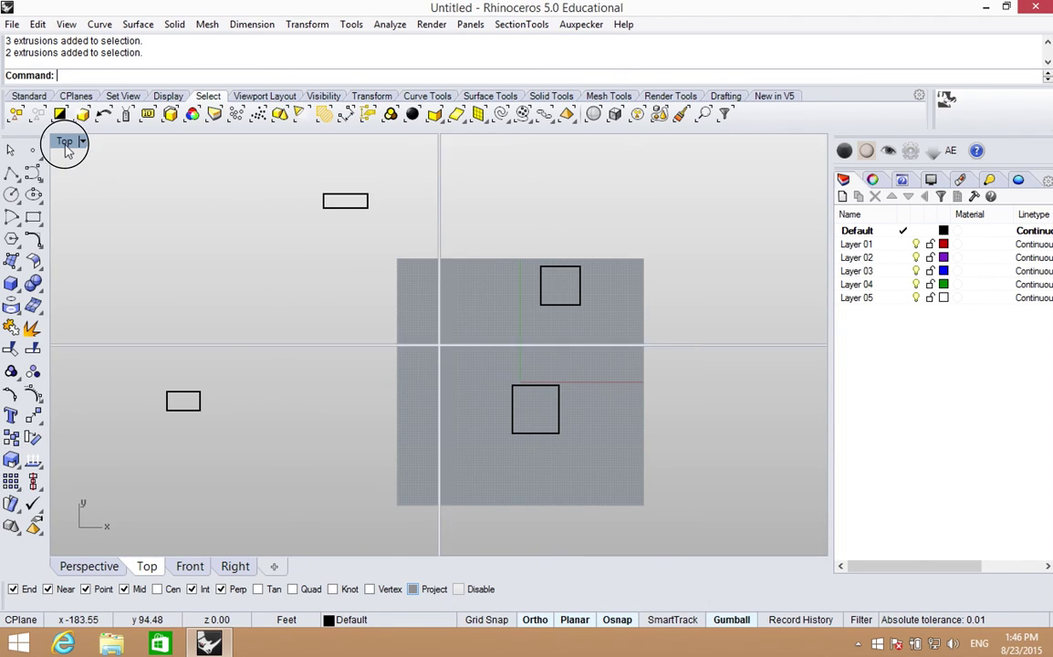